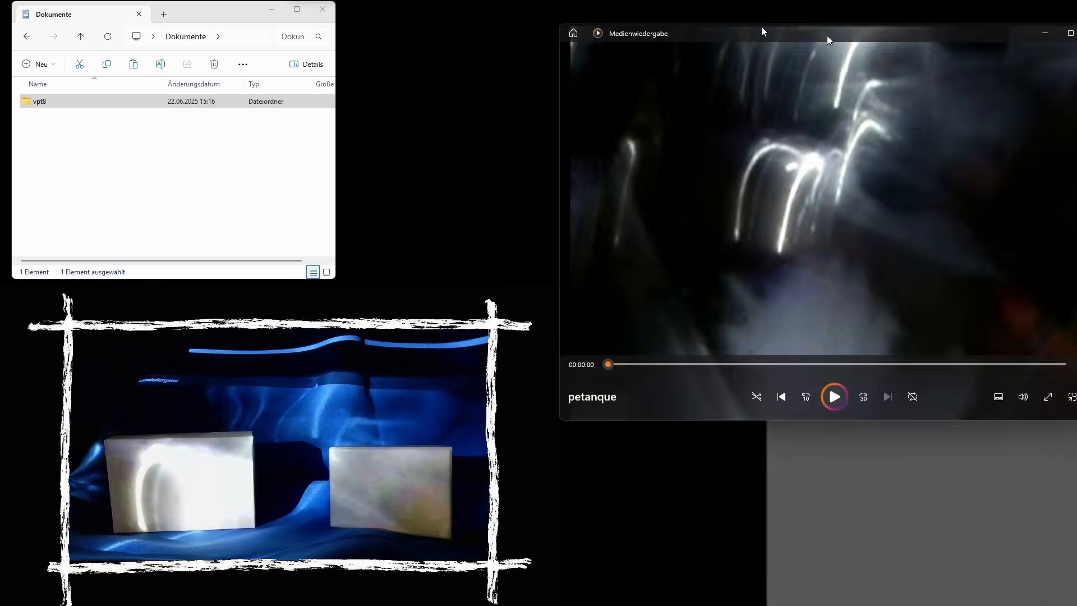
Step: Play the petanque clip on repeat in a smaller player window, and move that window onto the projector display and back
drag(762, 31, 655, 109)
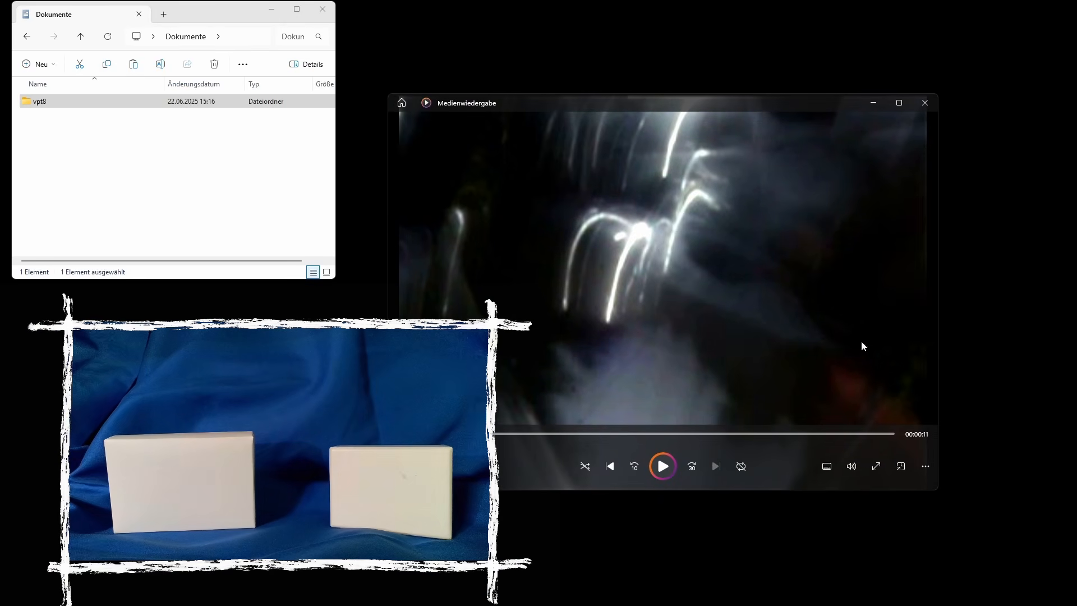
click(745, 465)
click(663, 466)
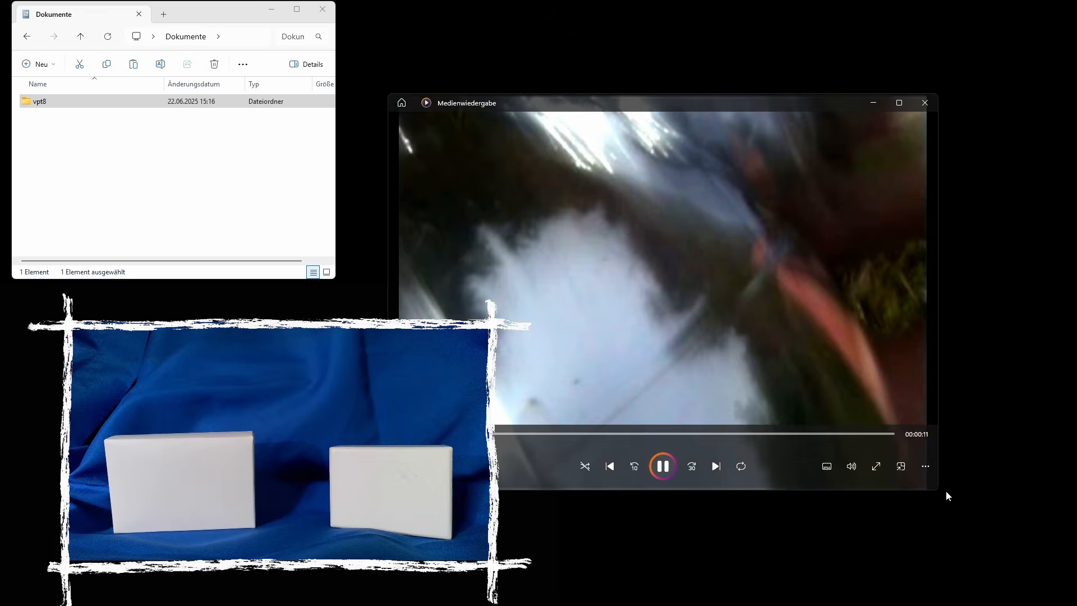
drag(929, 488, 673, 291)
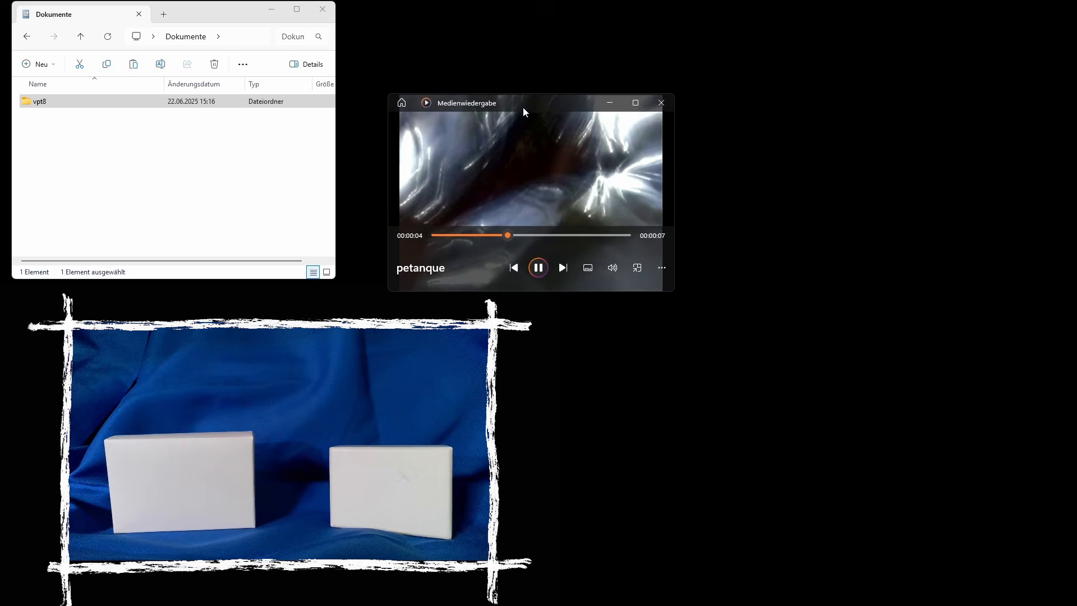
drag(522, 107, 1076, 247)
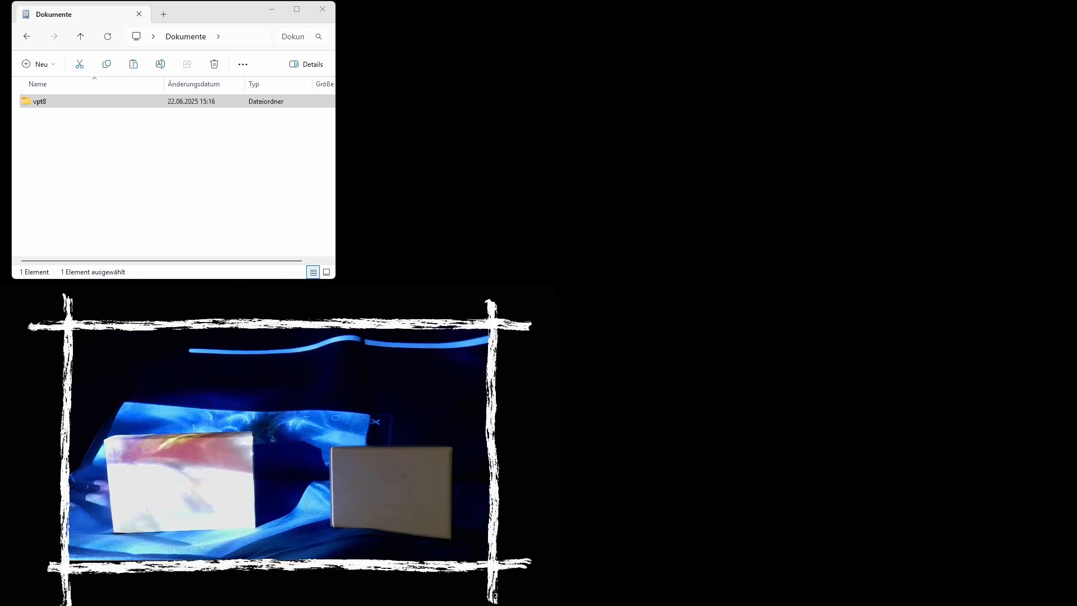
drag(1076, 22, 729, 91)
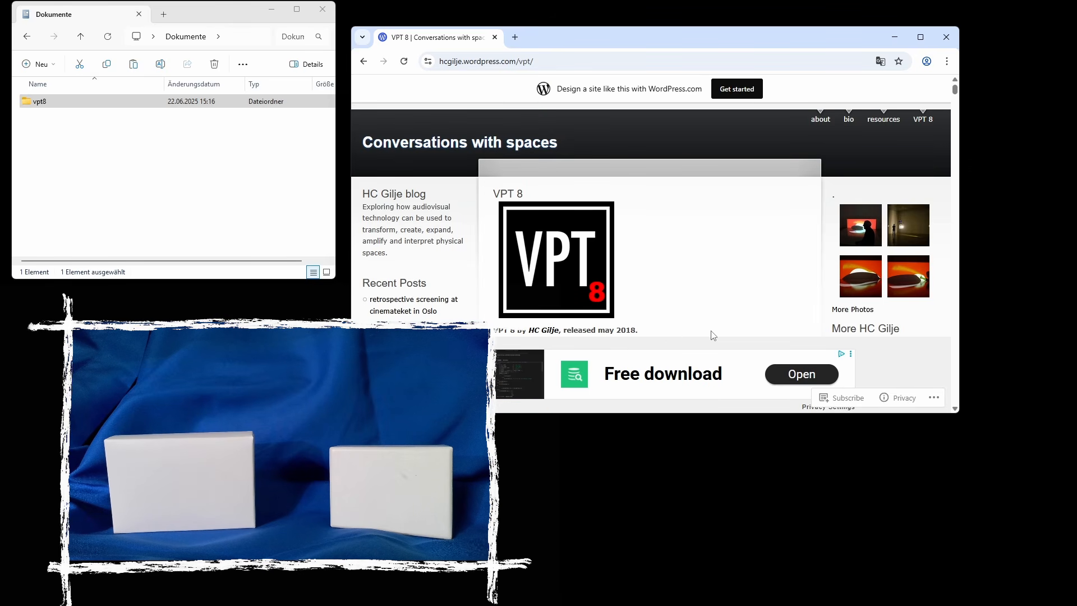
Step: Check the VPT 8 web page for the Windows download, and close the page and the finished Visual C++ Redistributable setup
scroll(670, 144, down, 5)
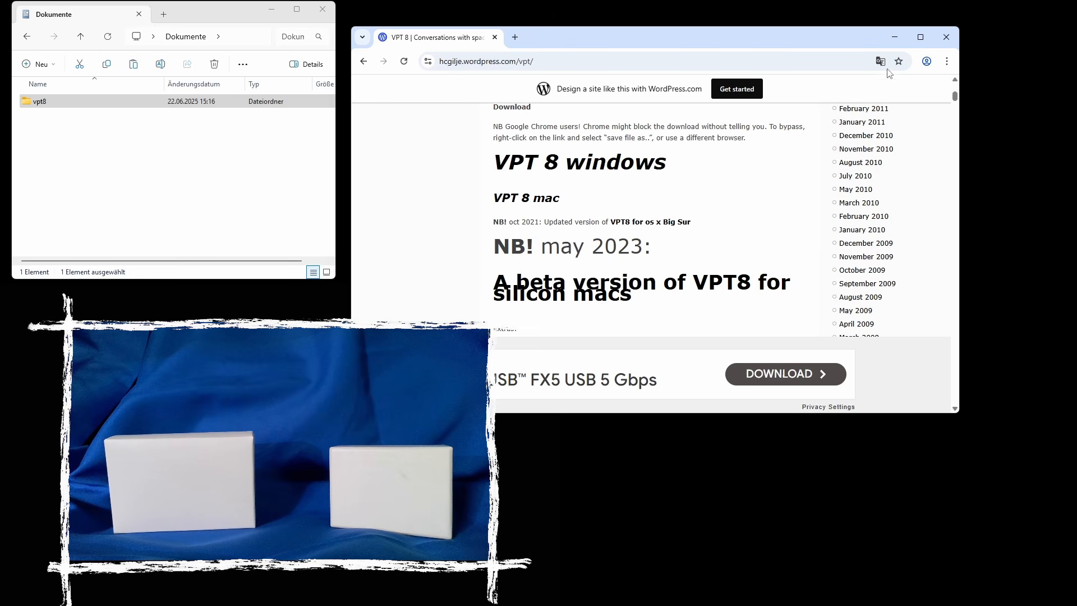
click(948, 36)
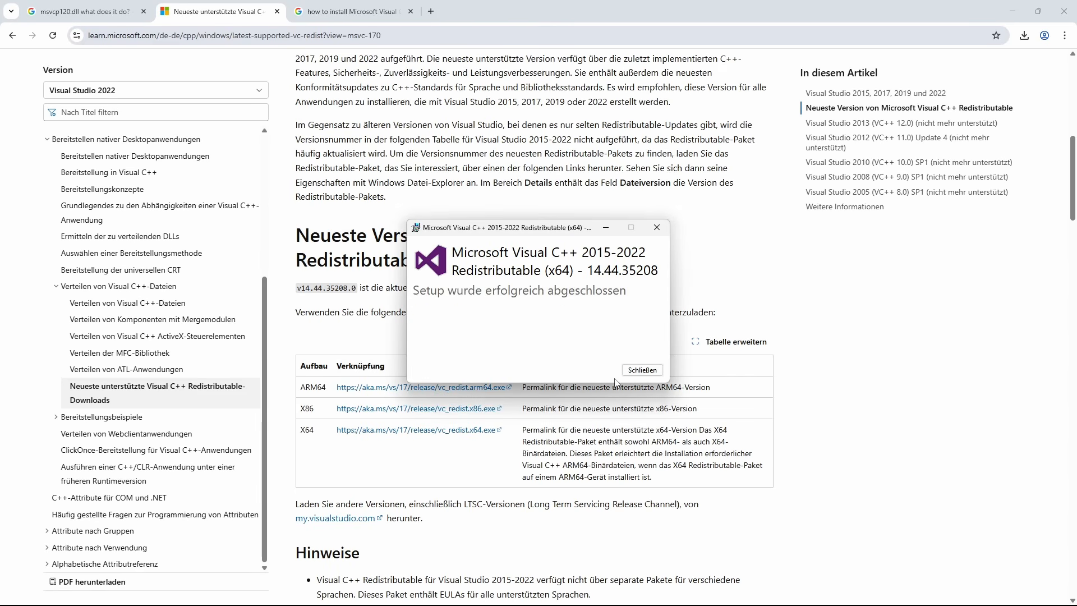
click(643, 371)
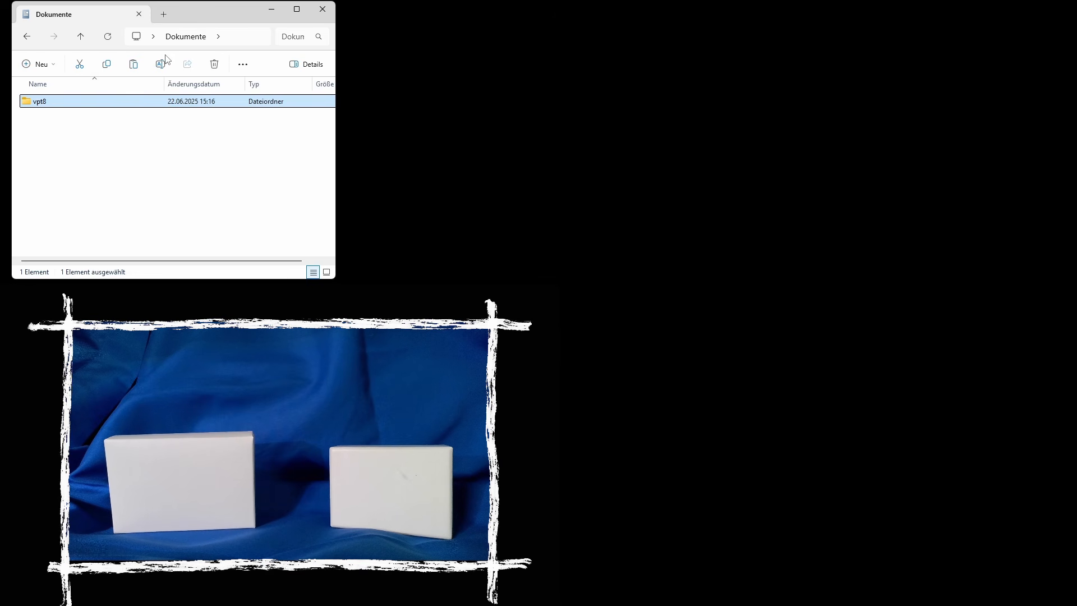
Step: Duplicate the emptyproject folder inside the vpt8 folder and name the copy Tutorial
double_click(40, 102)
scroll(145, 176, right, 1)
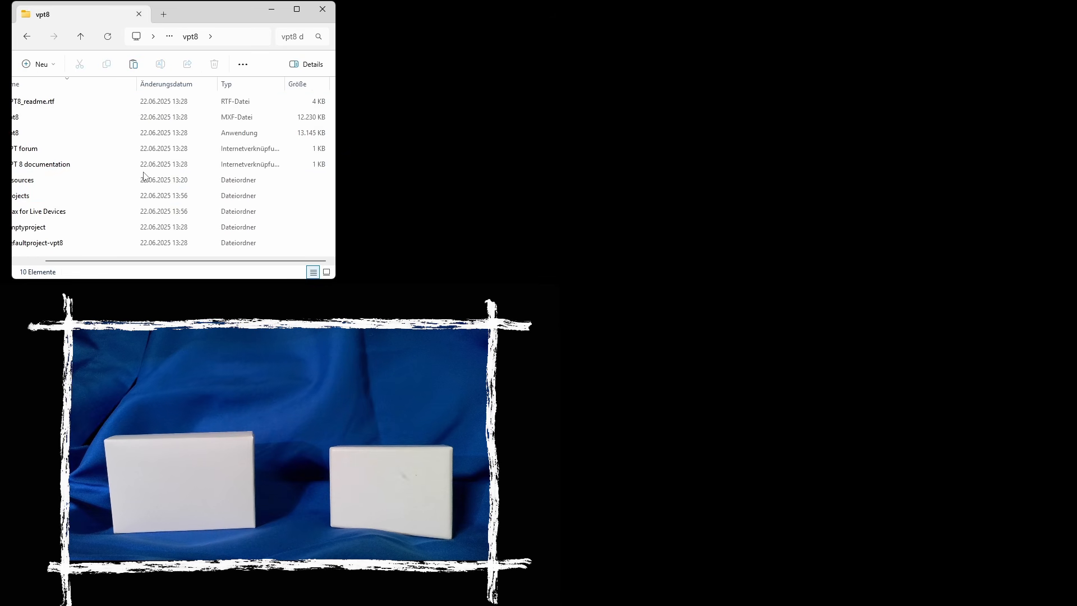
scroll(144, 175, left, 1)
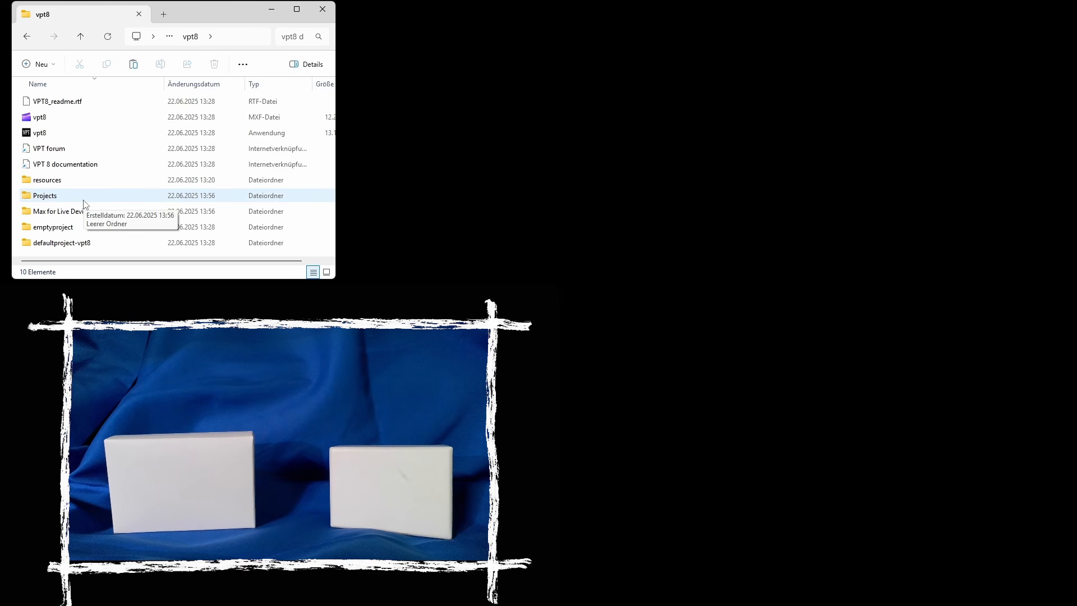
click(27, 229)
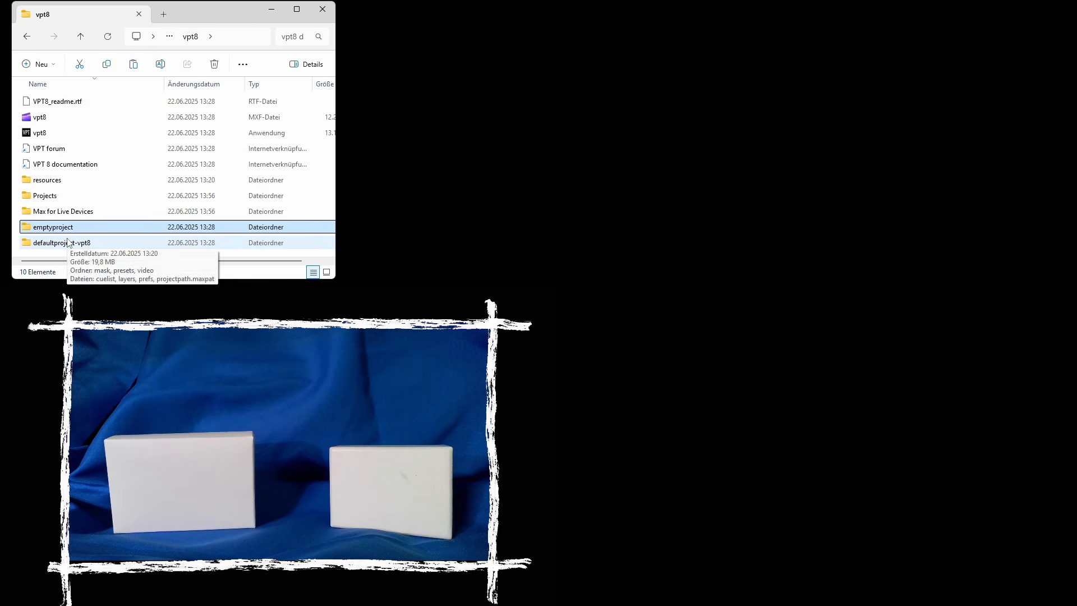
key(ctrl+v)
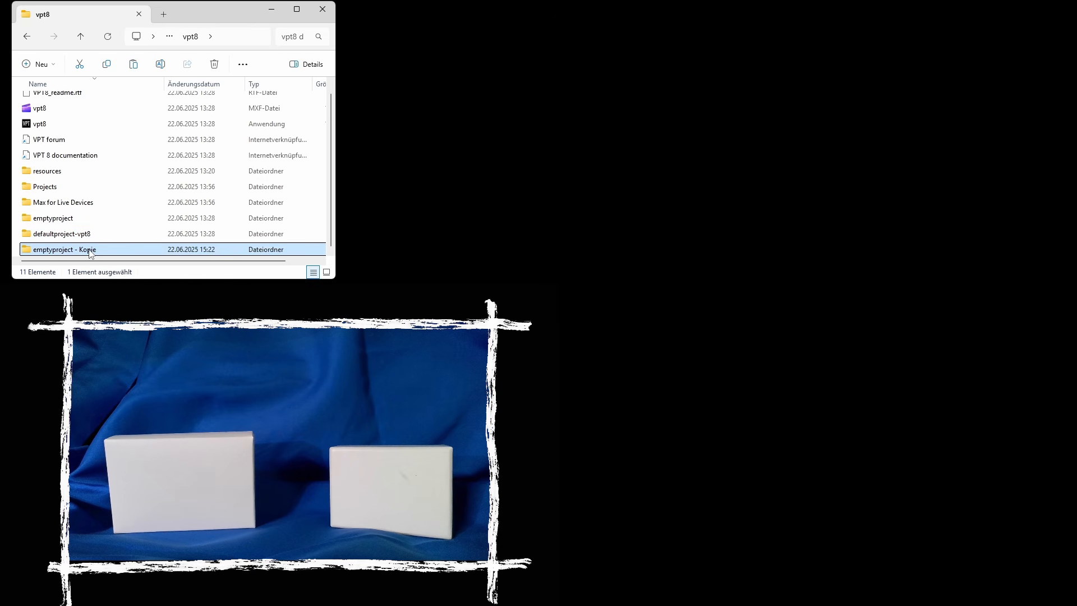
click(90, 251)
text(Tutorial)
key(Return)
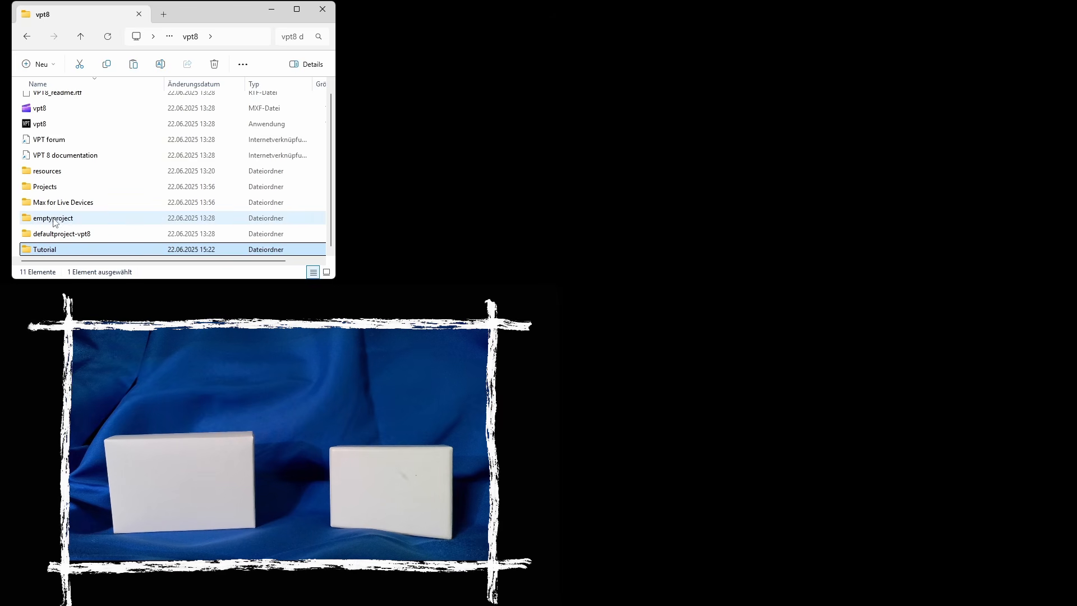
Step: Look through the contents of the Tutorial project folder and return to the vpt8 folder
mouse_move(55, 223)
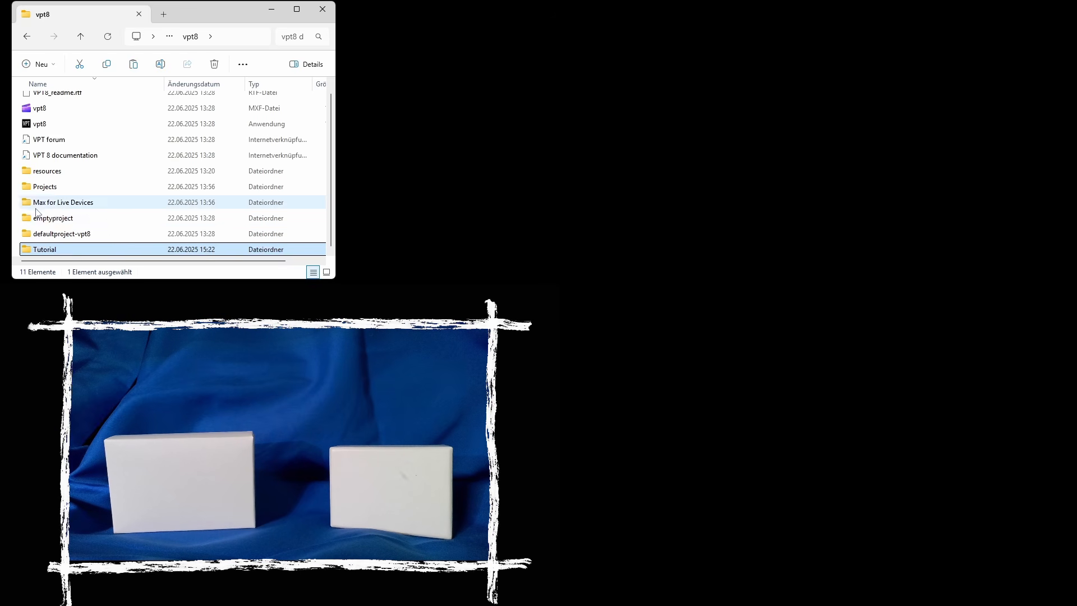
double_click(30, 252)
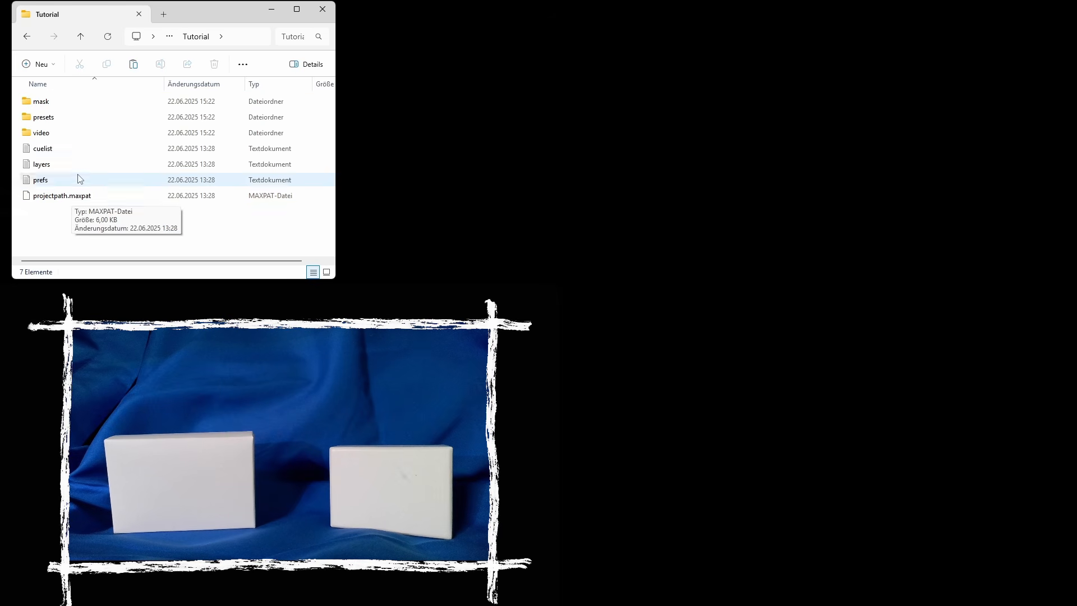
click(80, 36)
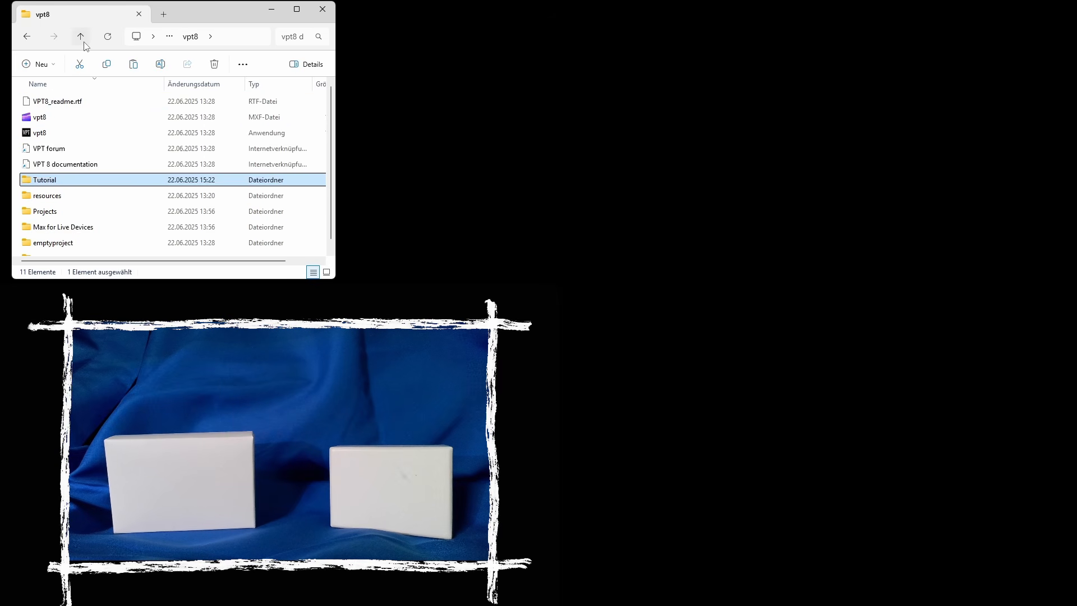
Step: Copy all media files from the video folder of defaultproject-vpt8
double_click(55, 250)
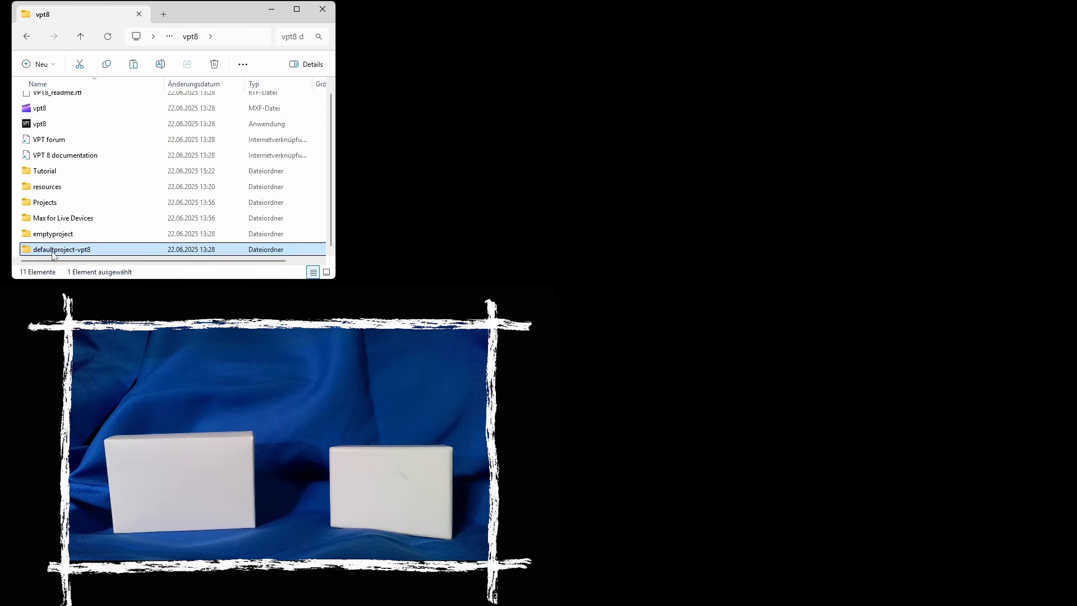
double_click(43, 136)
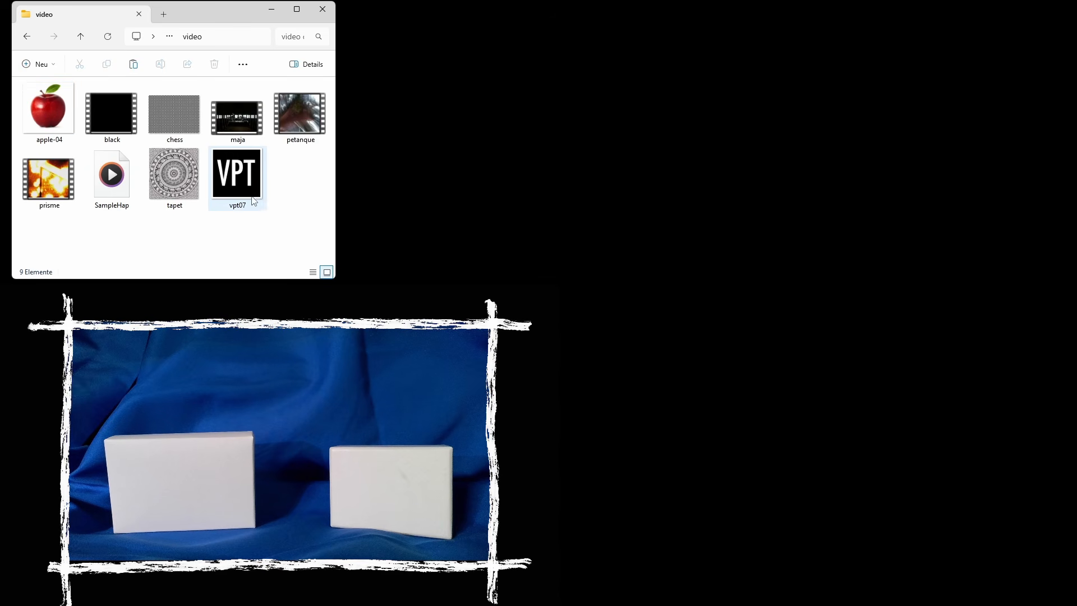
drag(296, 220, 63, 114)
right_click(63, 114)
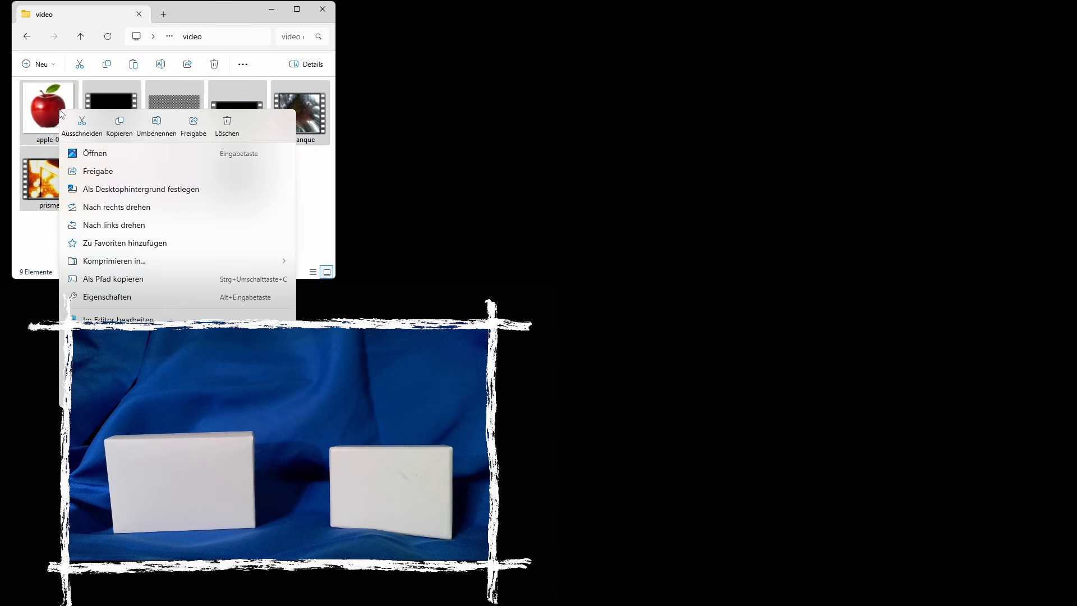
click(81, 127)
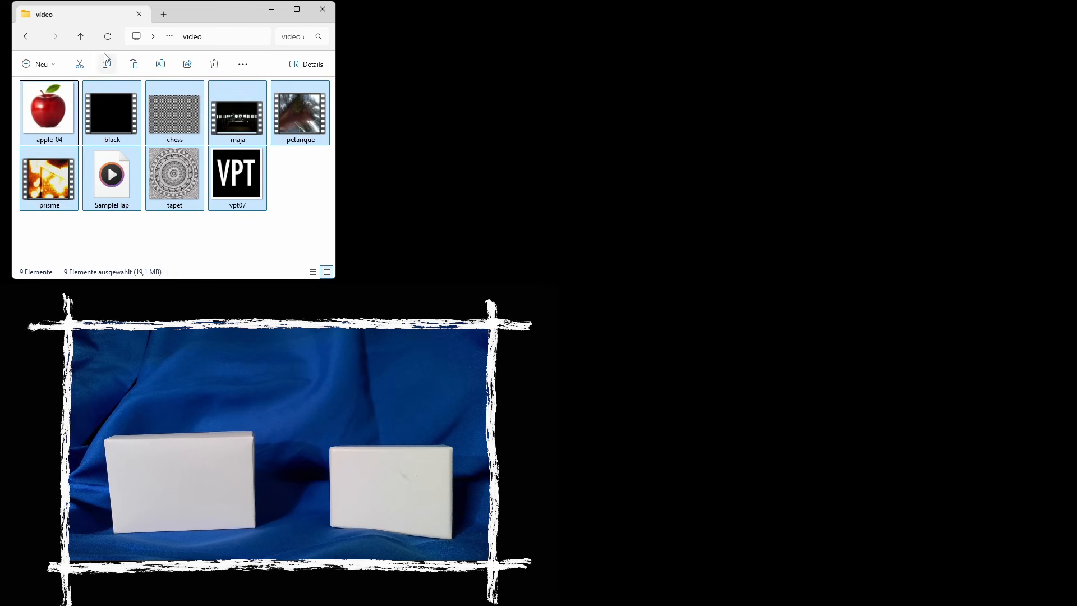
Step: Paste the default project's media files into the video folder of the Tutorial project
click(81, 37)
click(81, 38)
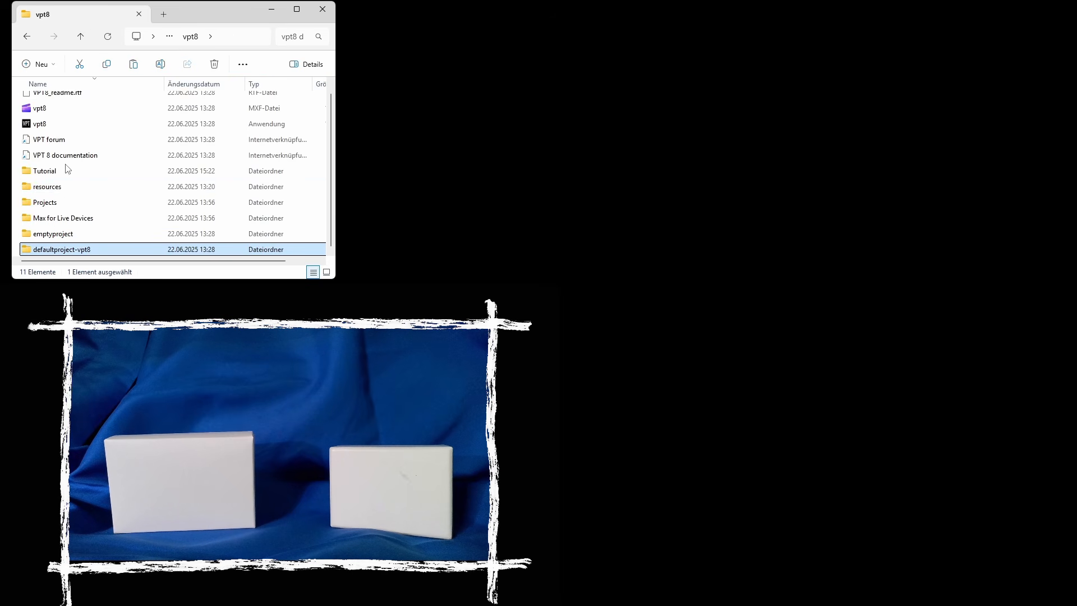
double_click(48, 172)
double_click(78, 134)
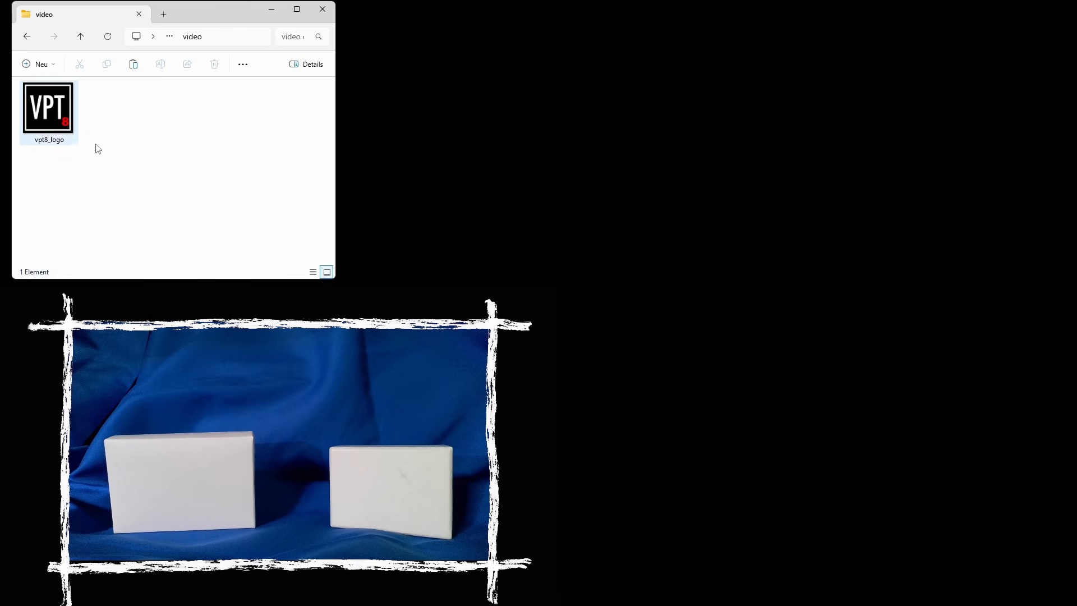
right_click(160, 142)
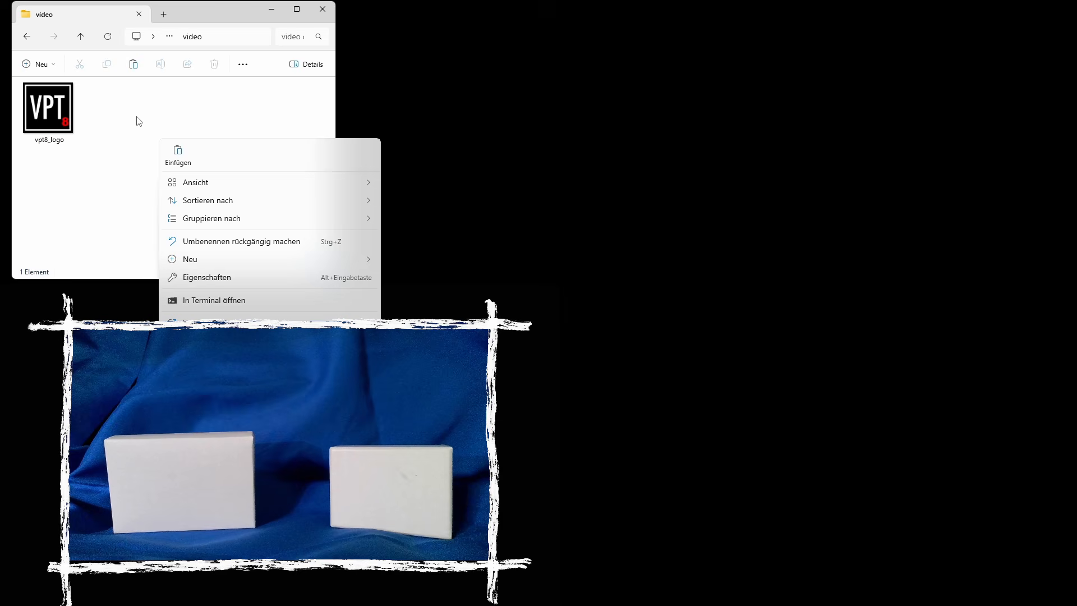
click(178, 151)
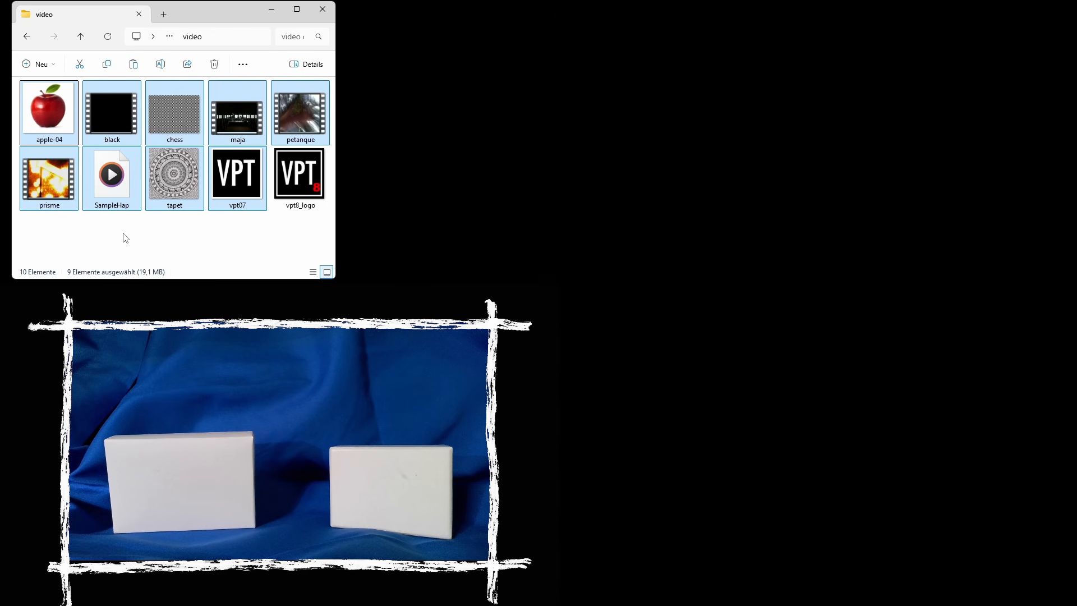
Step: Go back to the vpt8 folder and launch the vpt8 application
click(87, 38)
click(87, 38)
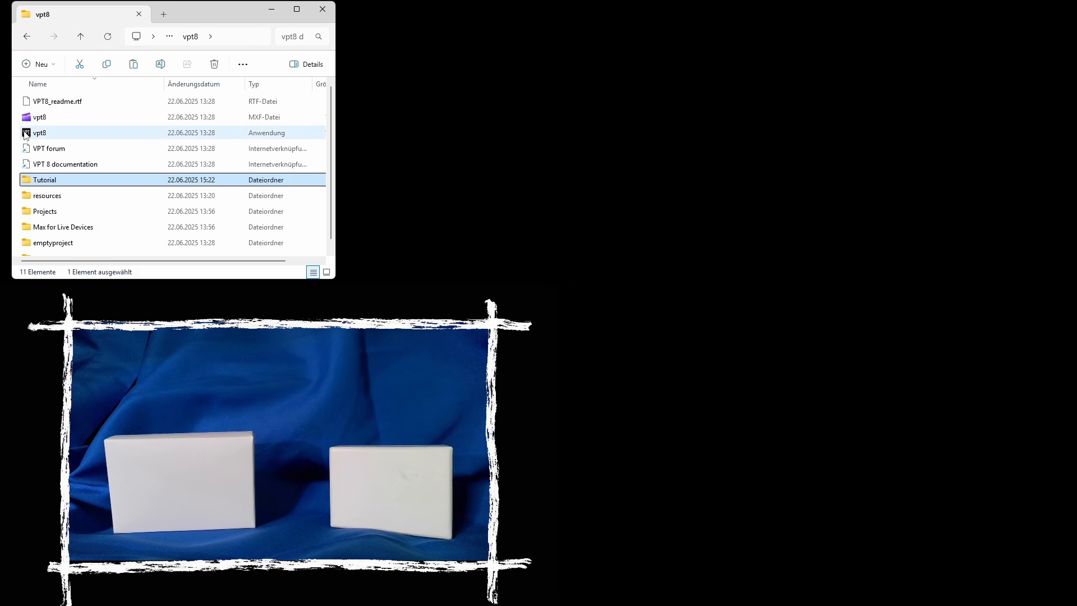
double_click(26, 133)
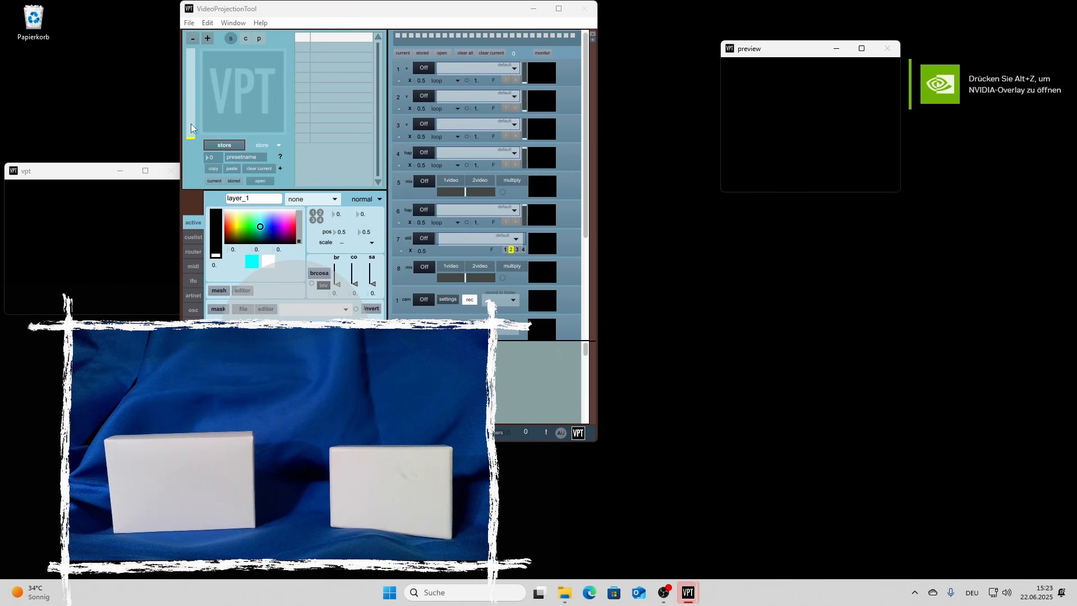
Step: Move the vpt output window onto the projector display, keeping the preview window on the main screen
drag(82, 164, 764, 221)
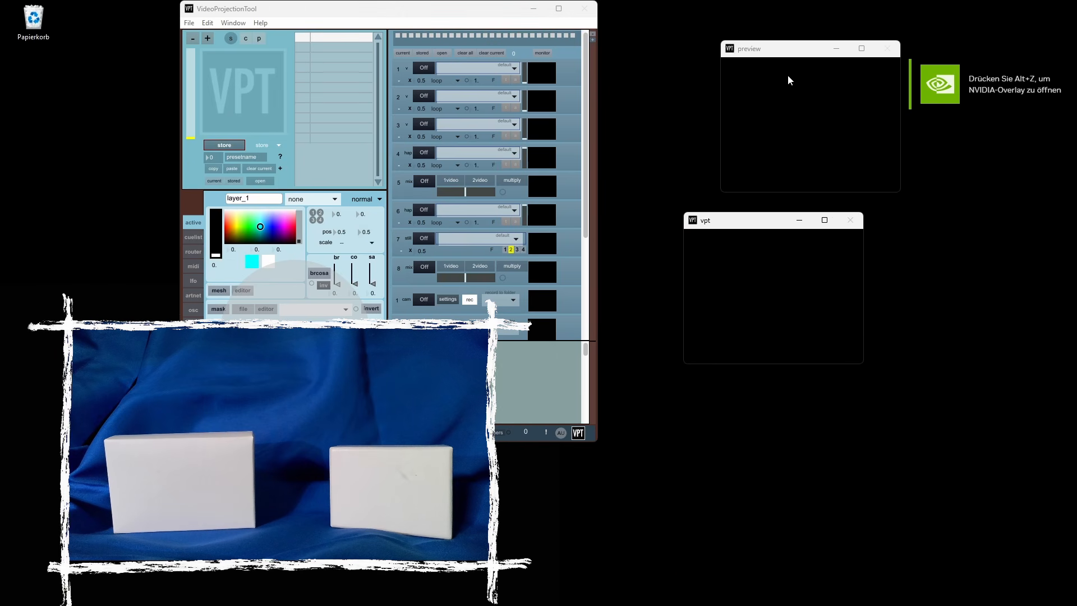
drag(761, 52, 584, 31)
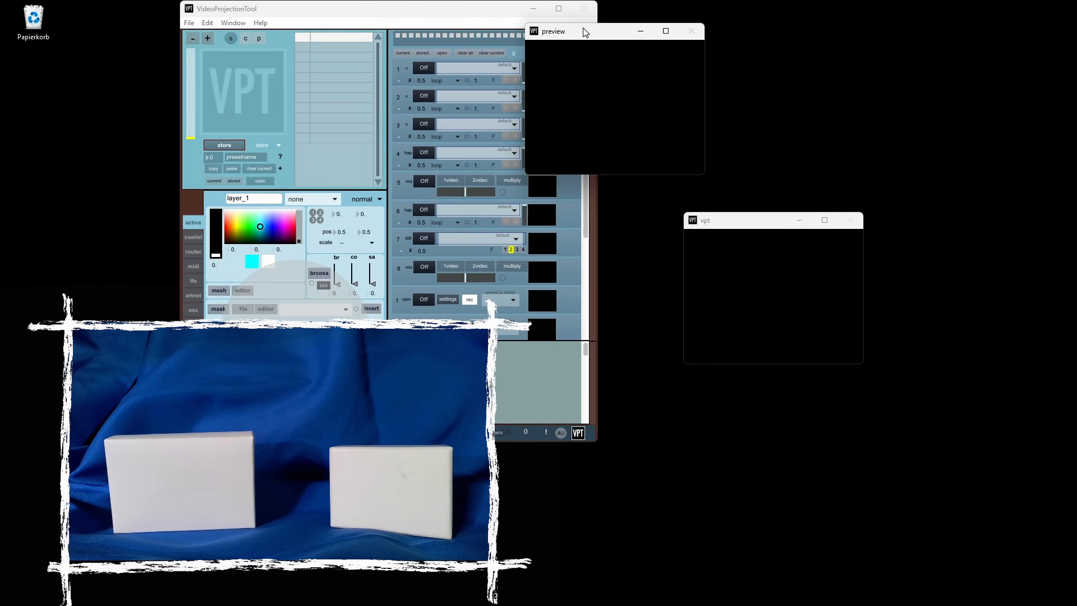
drag(745, 224, 1076, 162)
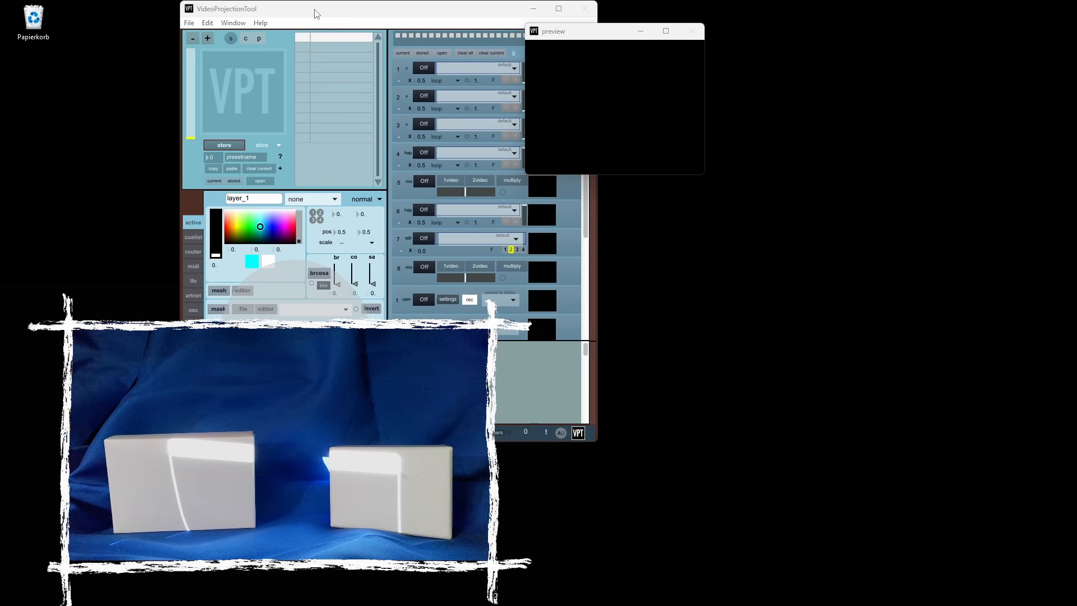
Step: Arrange the VideoProjectionTool, vpt8 folder and preview windows on the main screen so that they do not overlap
drag(314, 14, 727, 71)
click(425, 38)
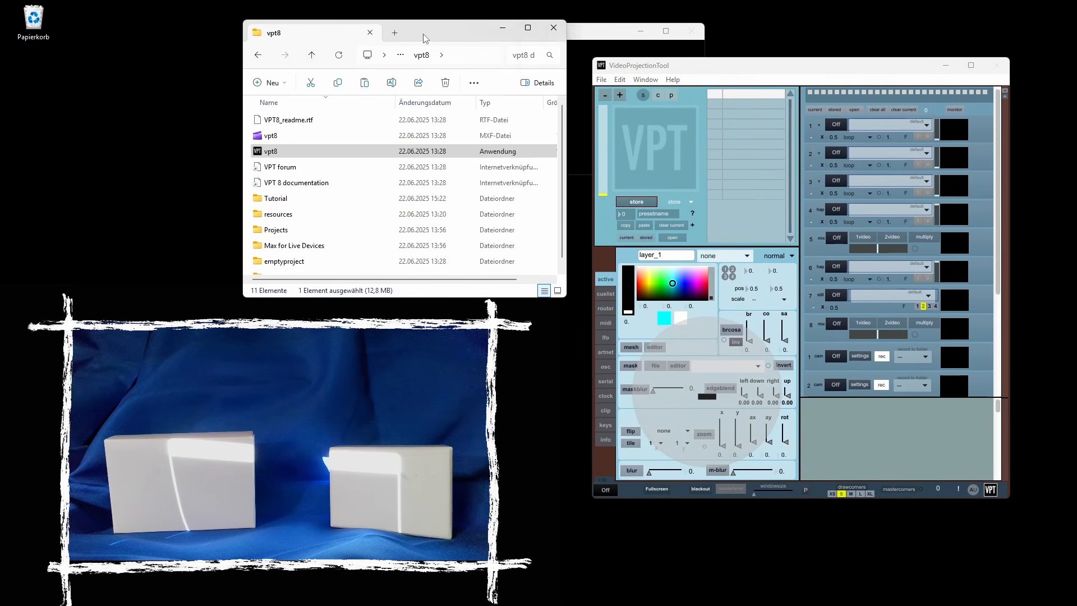
drag(425, 38, 194, 22)
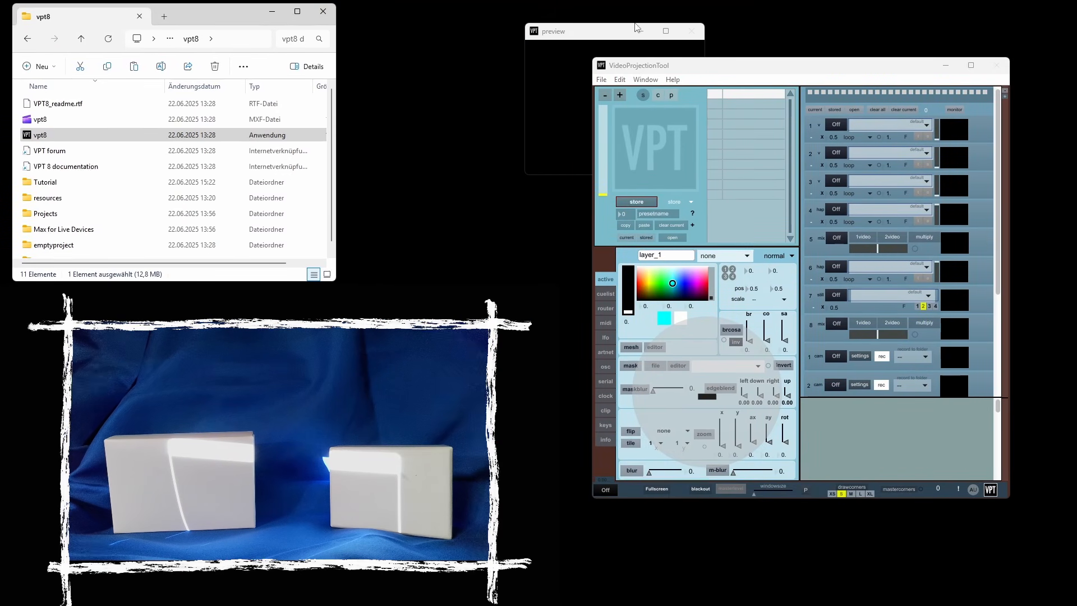
drag(635, 26, 453, 13)
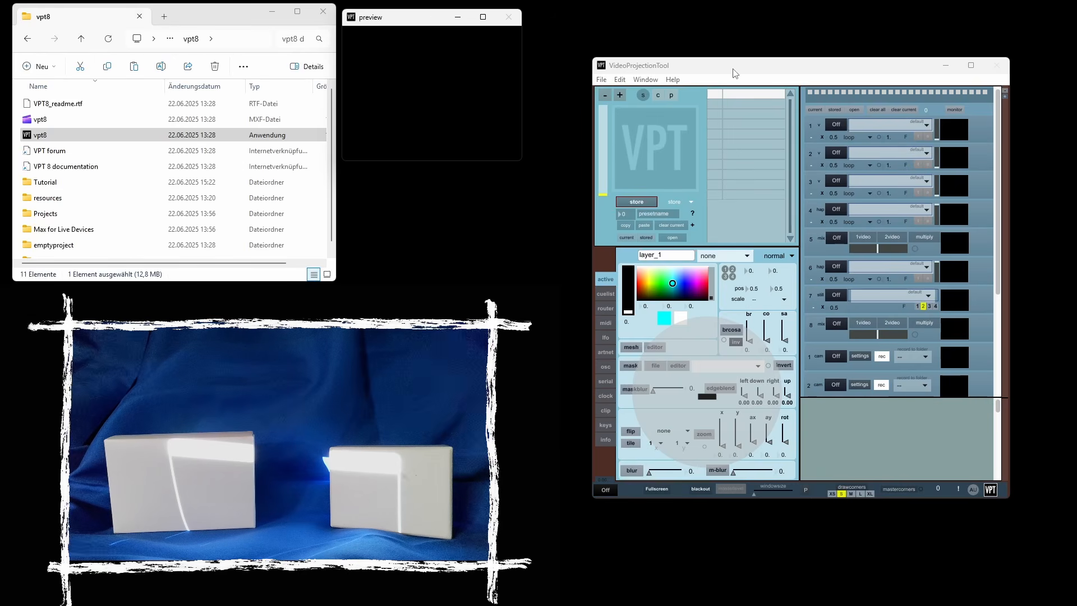
drag(732, 73, 784, 31)
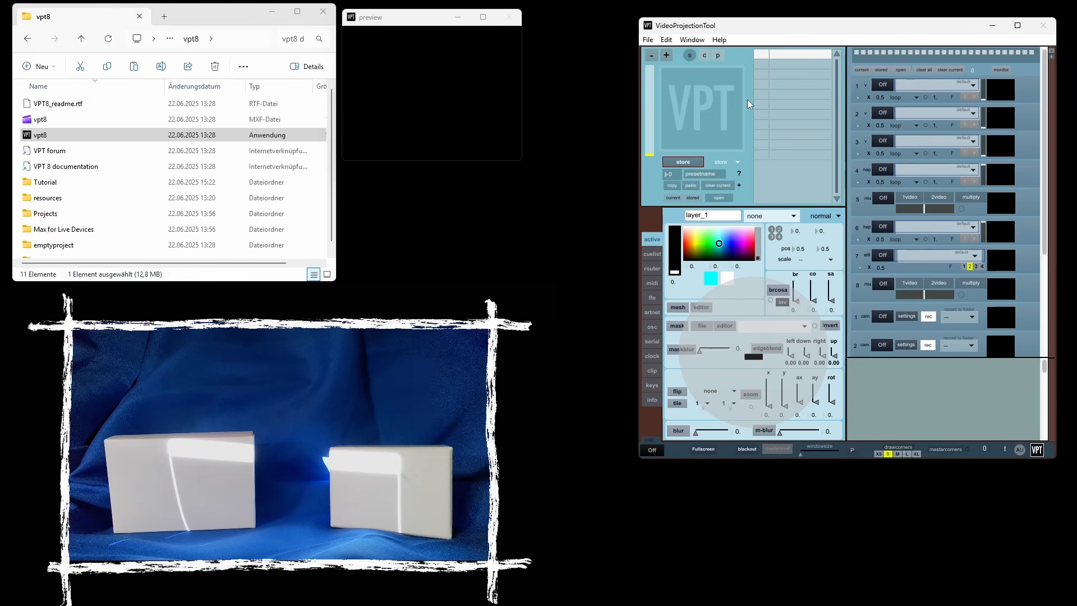
Step: Open the projectpath.maxpat file of the Tutorial project in VideoProjectionTool
click(648, 41)
click(675, 67)
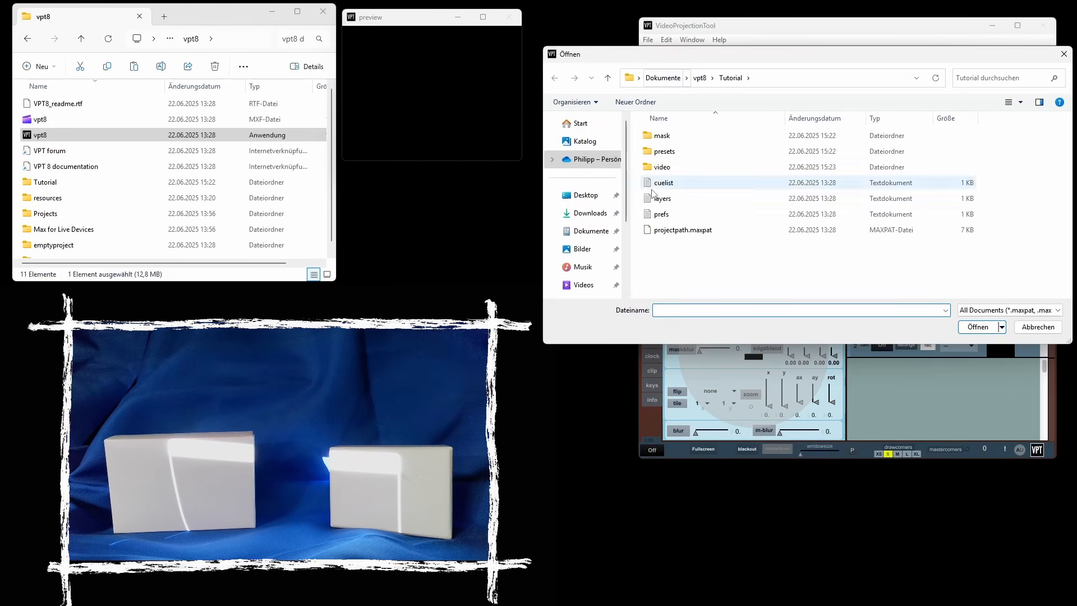
double_click(42, 183)
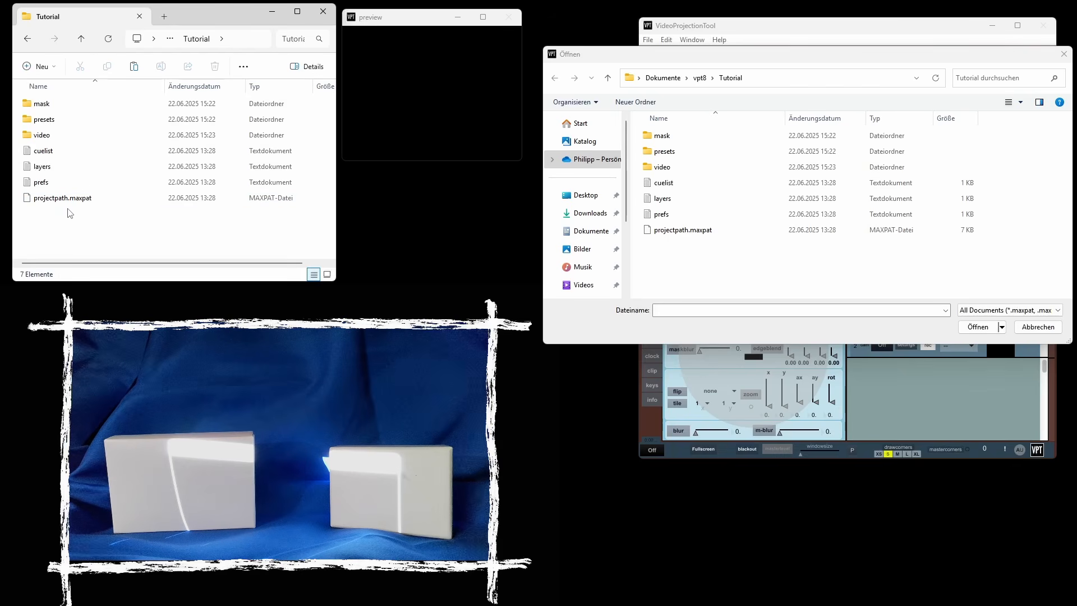
double_click(682, 230)
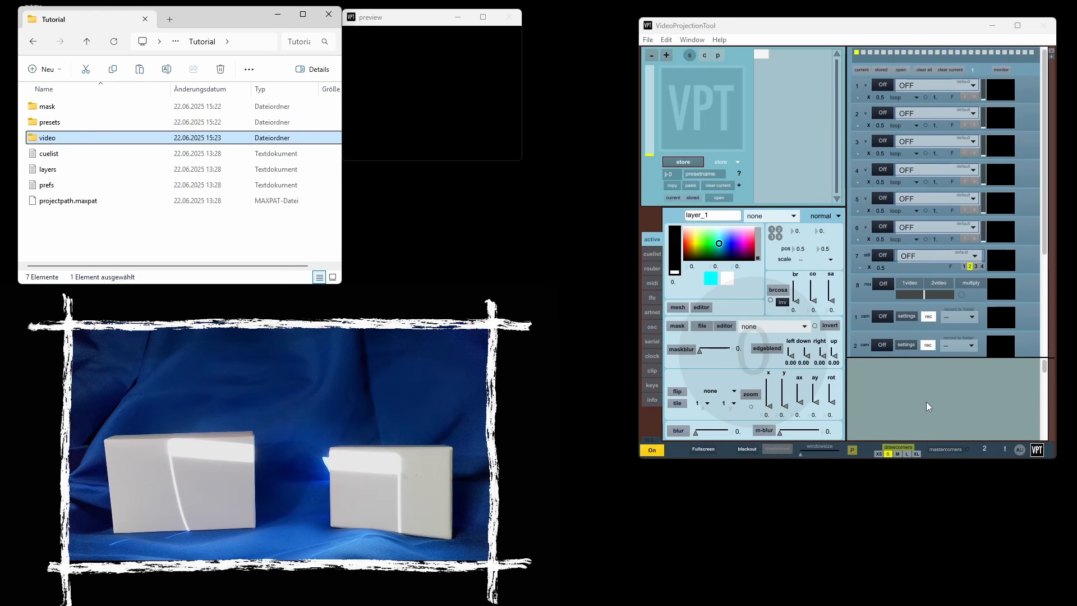
Step: Switch the projector output to fullscreen and enlarge the preview window
click(701, 449)
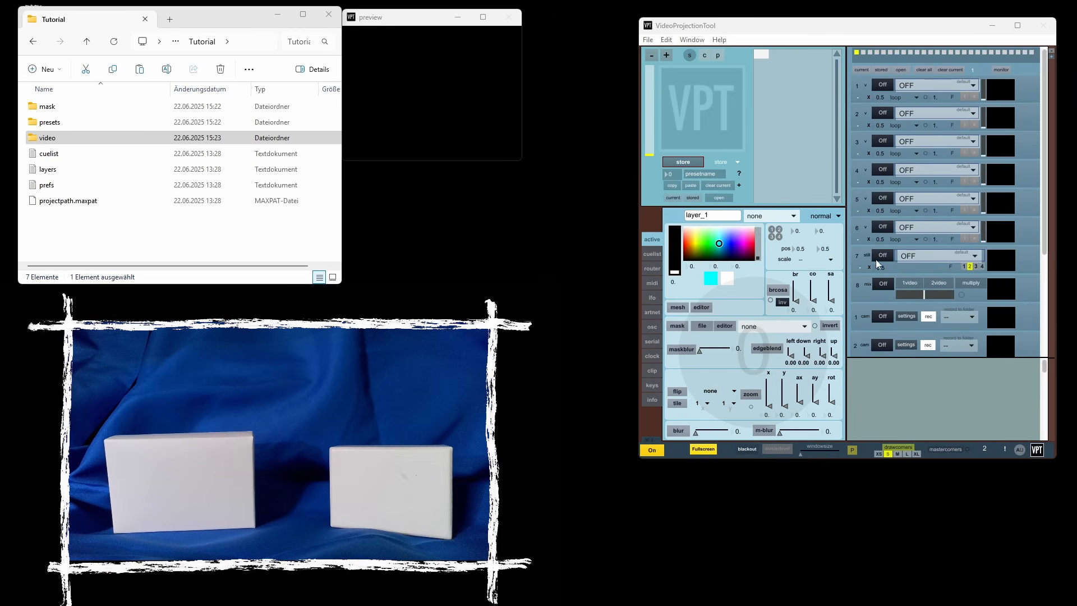
drag(802, 452, 823, 453)
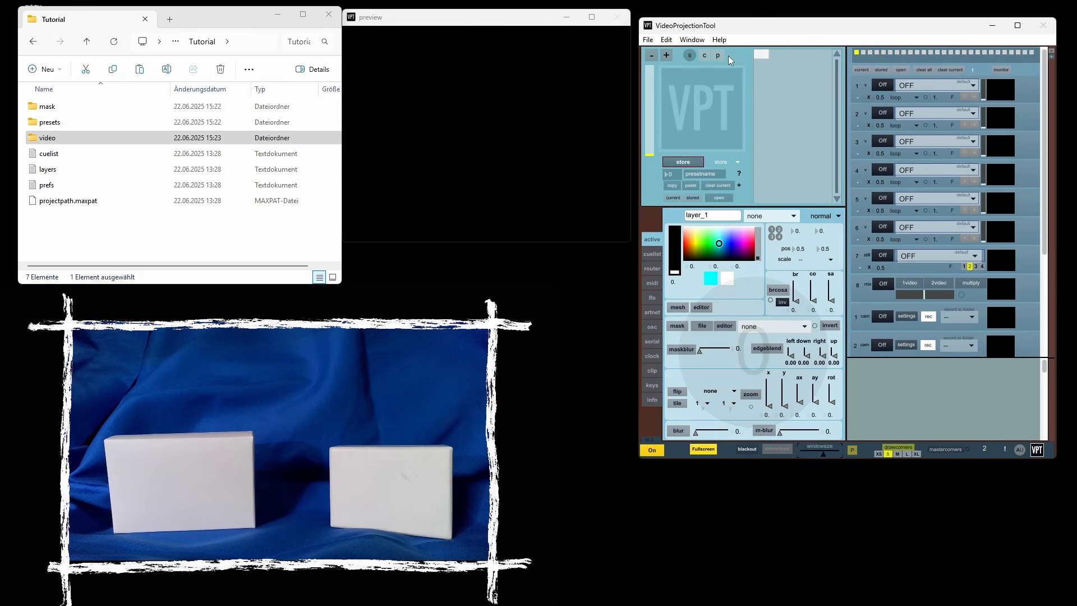
Step: Add a first layer with XL corner markers and fit its four corners onto the left white box
click(665, 53)
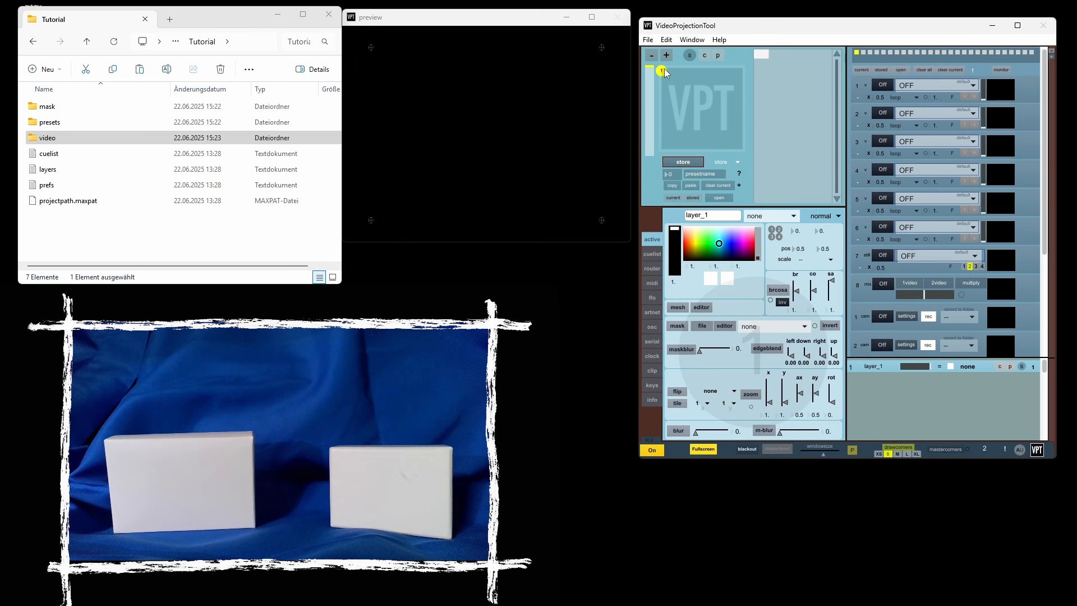
click(916, 454)
drag(368, 50, 445, 110)
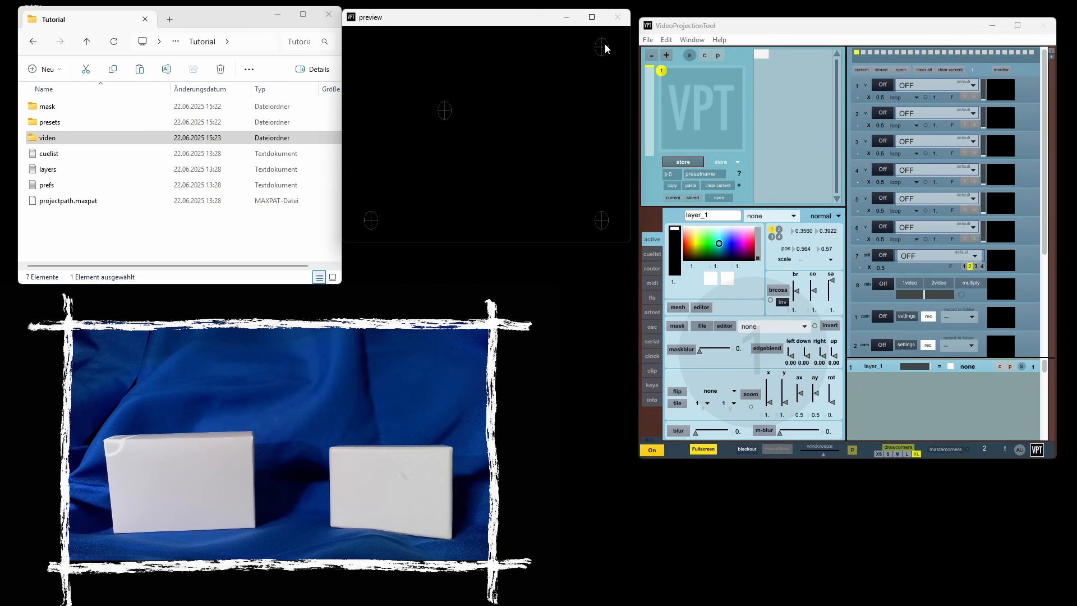
mouse_move(604, 47)
mouse_down()
mouse_move(527, 106)
mouse_move(494, 102)
mouse_up()
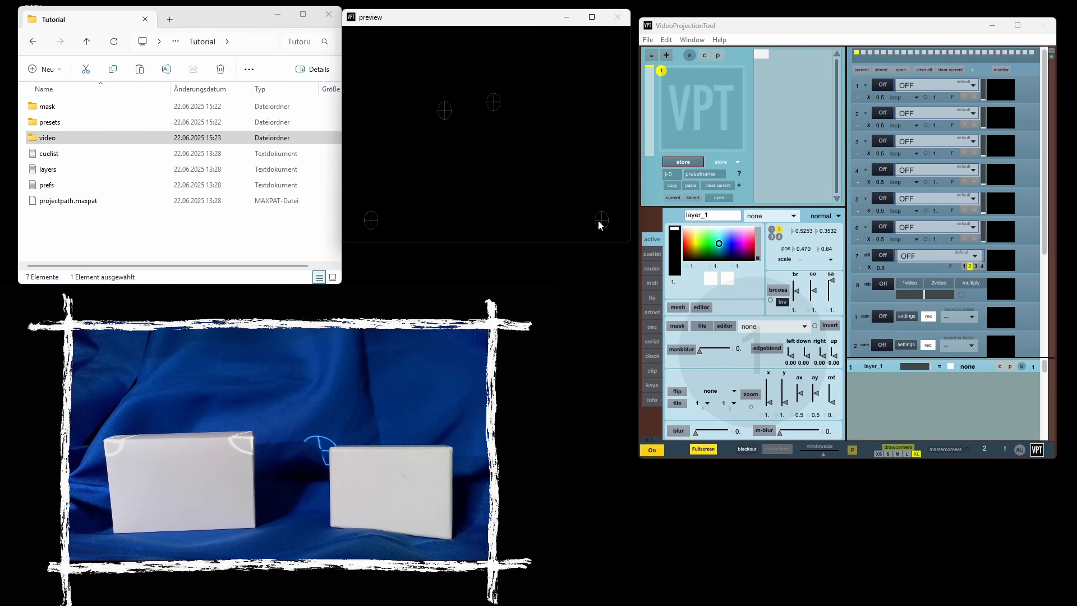
drag(599, 225, 490, 158)
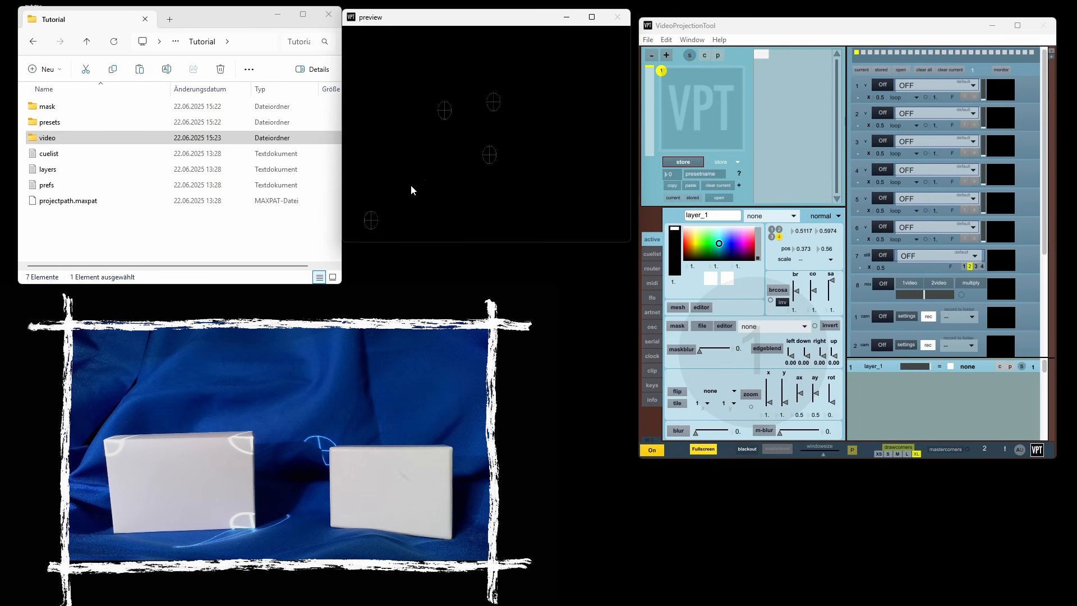
drag(378, 218, 449, 157)
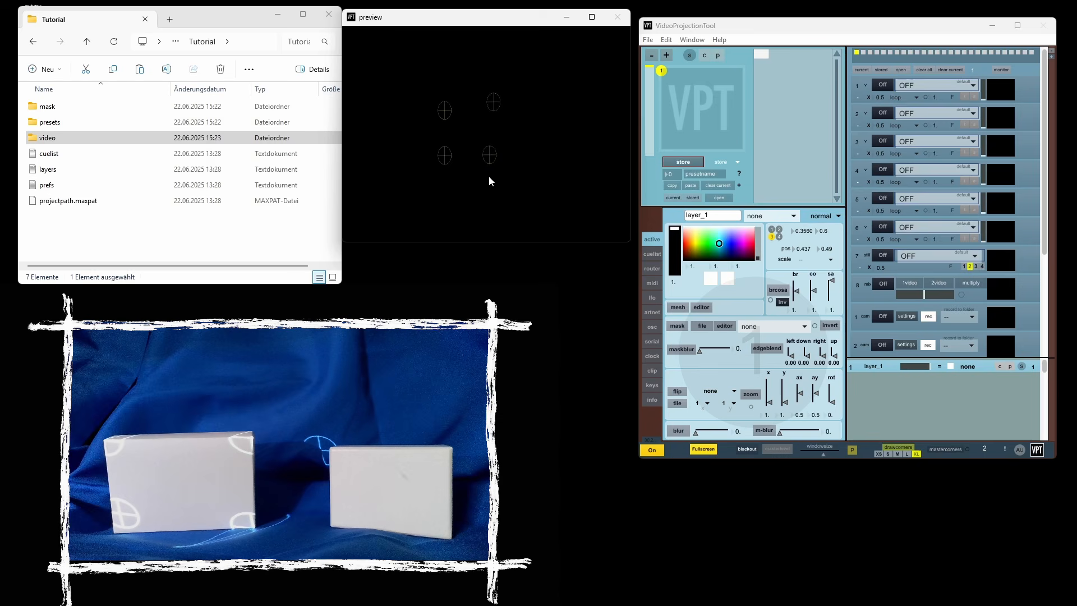
Step: Rename the first layer as Left Wall
click(713, 214)
double_click(712, 214)
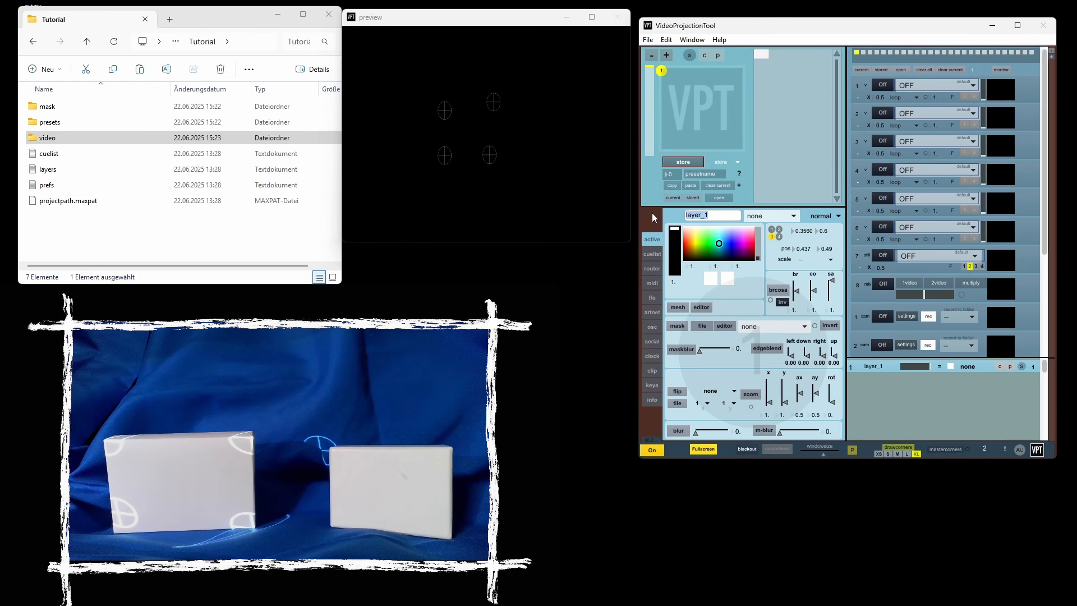
text(Left Wall)
click(490, 106)
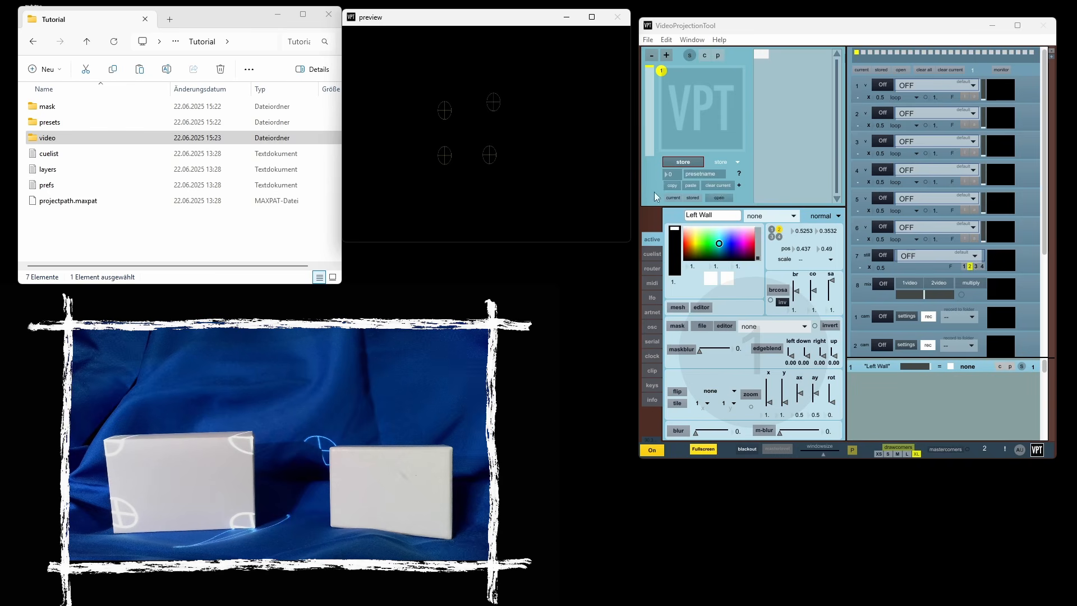
Step: Feed chess.jpg through video source 1 into the Left Wall layer and pull its lower-left corner to about 0.34, 0.66
click(758, 217)
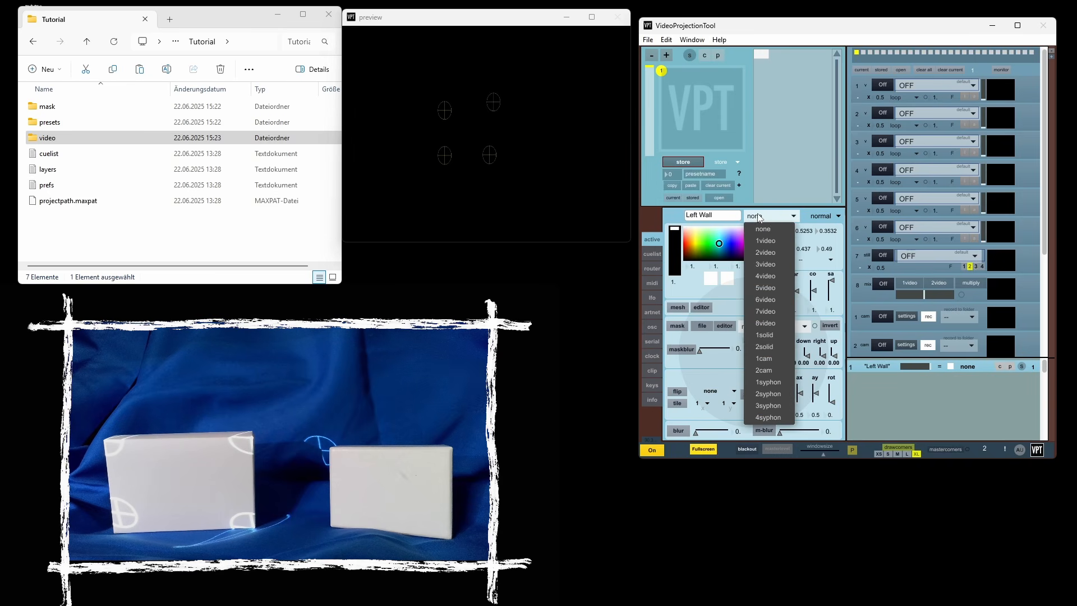
click(766, 240)
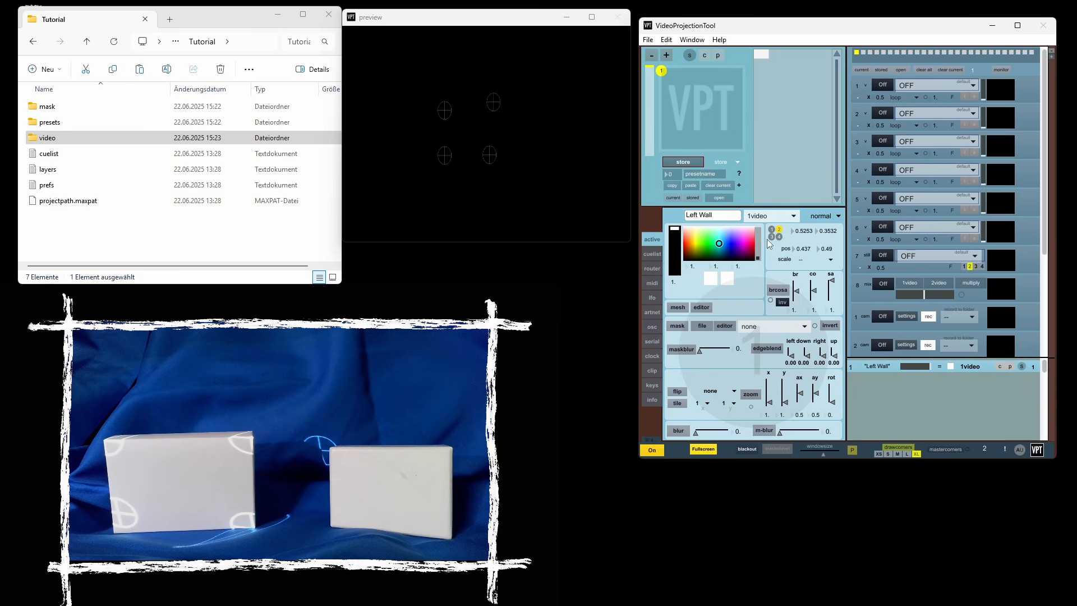
click(883, 85)
click(915, 84)
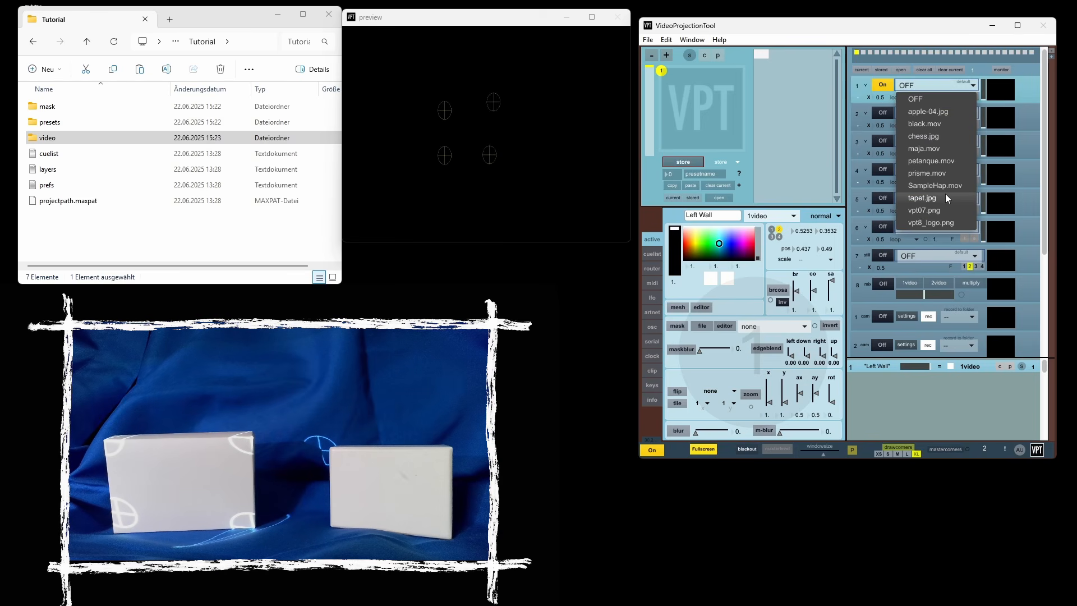
click(934, 137)
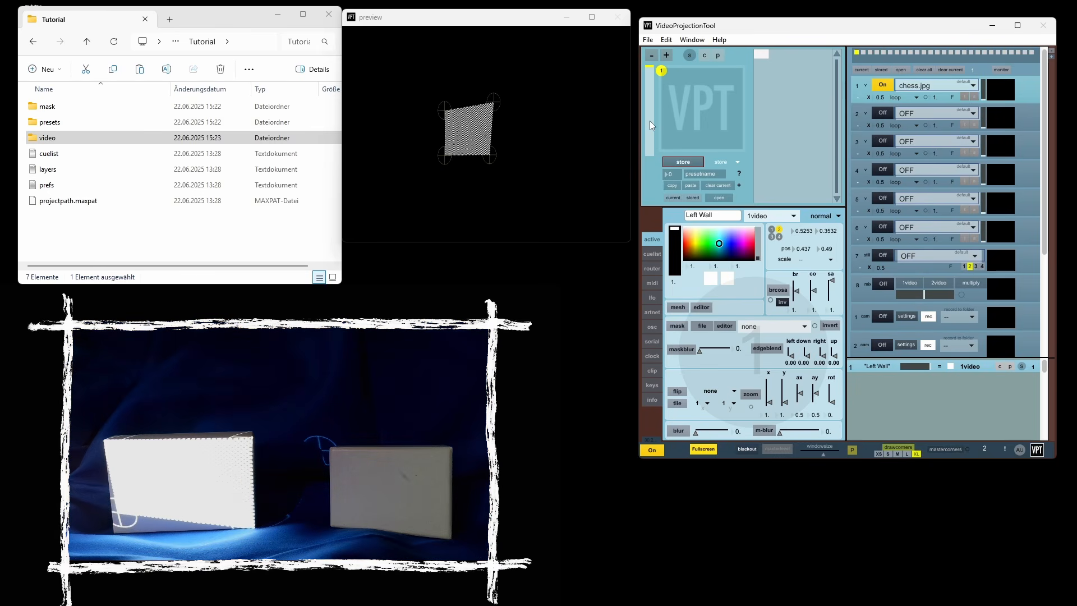
drag(441, 158, 442, 167)
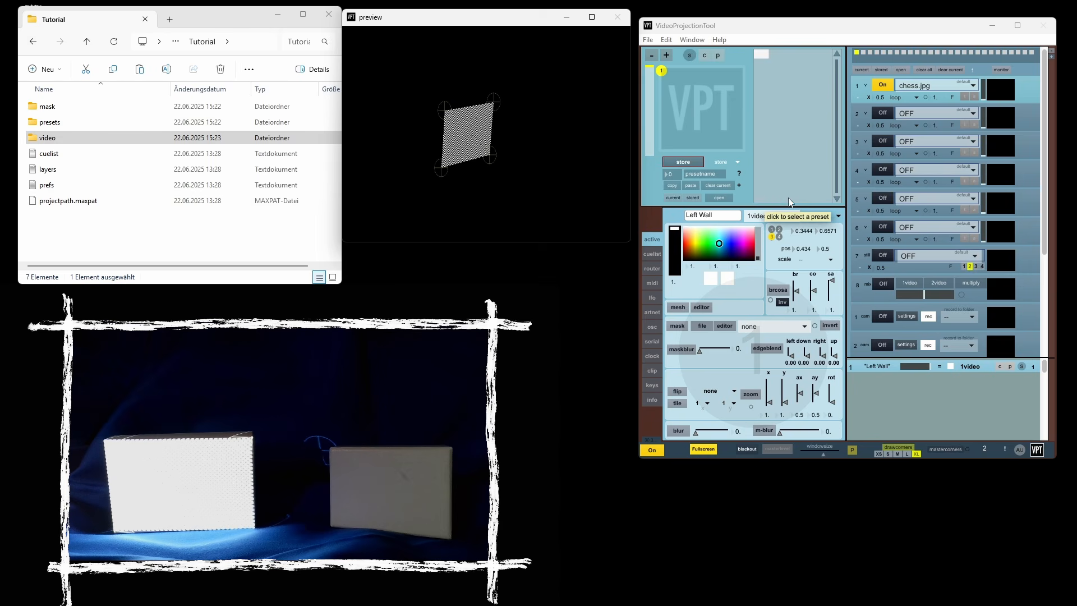
Step: Set the x coordinate of the Left Wall layer's upper-left corner to 0.43
click(772, 230)
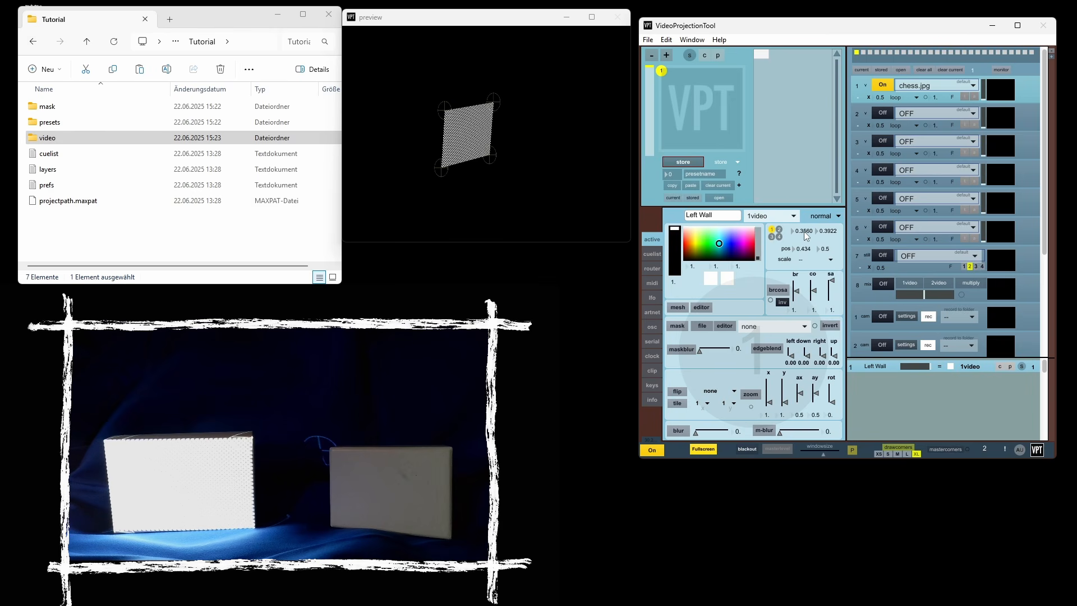
drag(810, 231, 810, 230)
click(810, 231)
text(0.43)
key(Return)
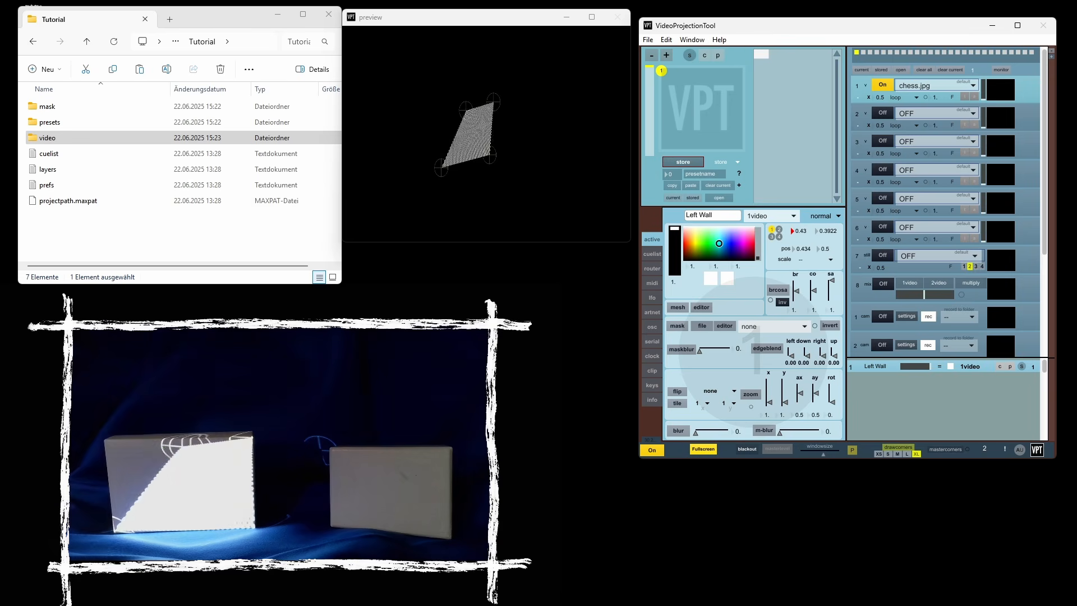
Step: Move the Left Wall layer's upper-left corner back to the box's edge, at x 0.3566
drag(805, 230, 806, 230)
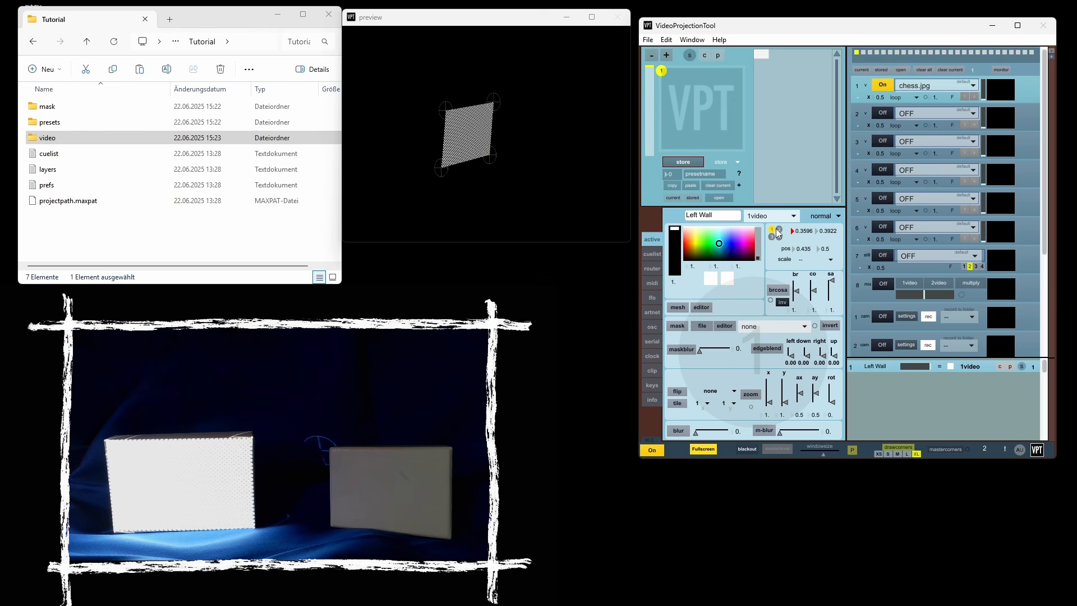
key(Left)
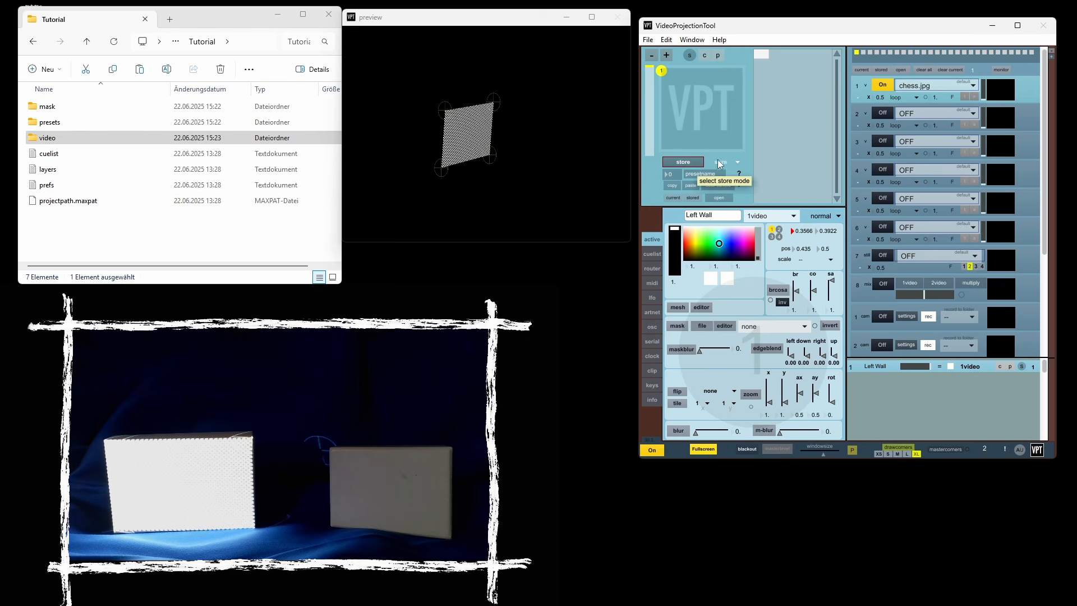
Step: Store the current setup as preset 1 named Opening and recall that preset
click(672, 174)
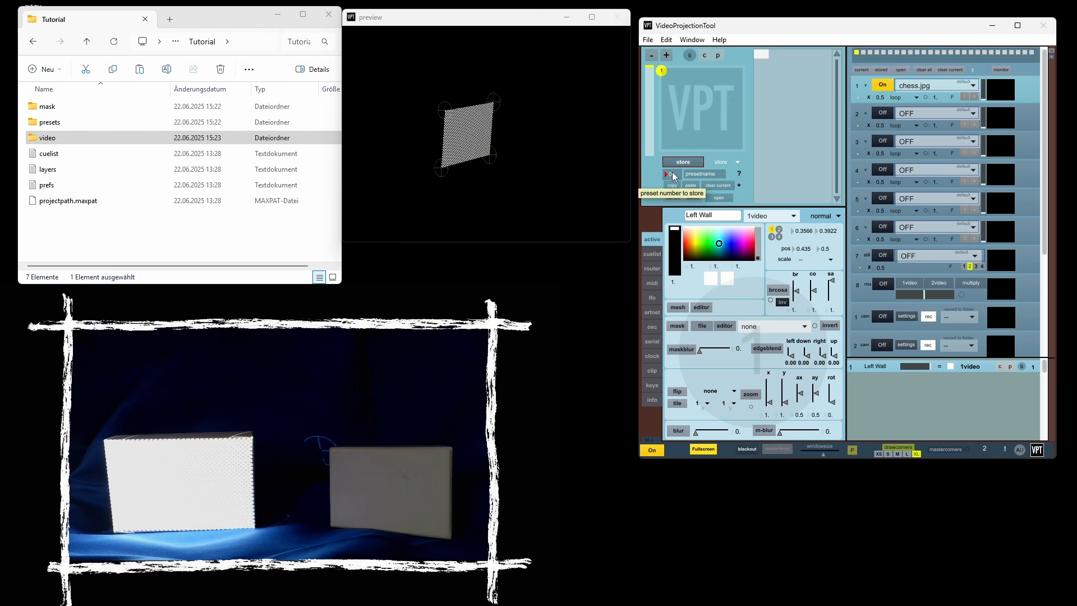
text(1)
key(Return)
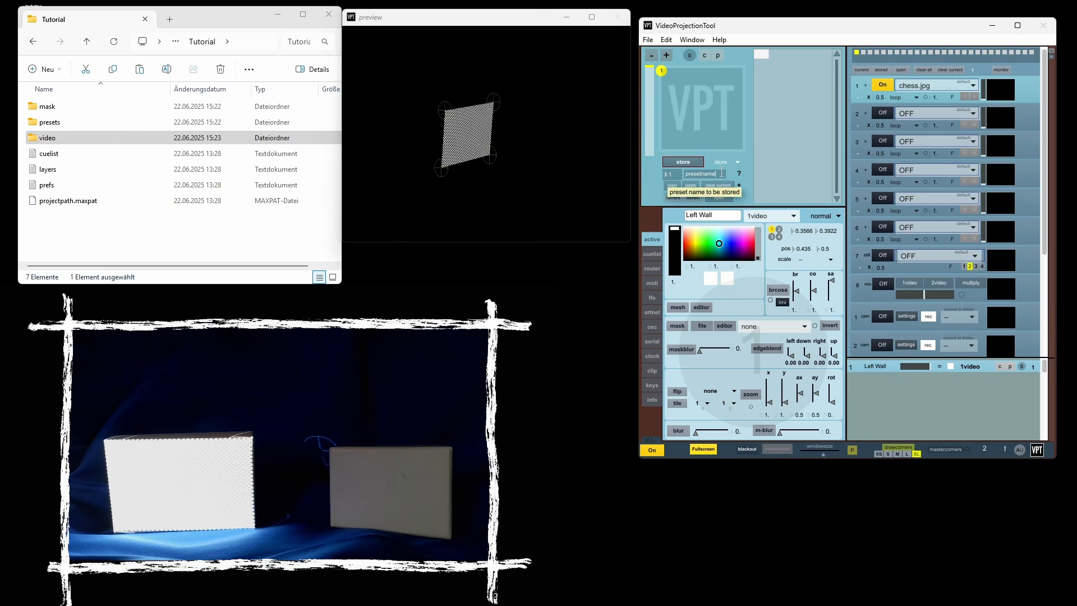
click(721, 173)
text(O)
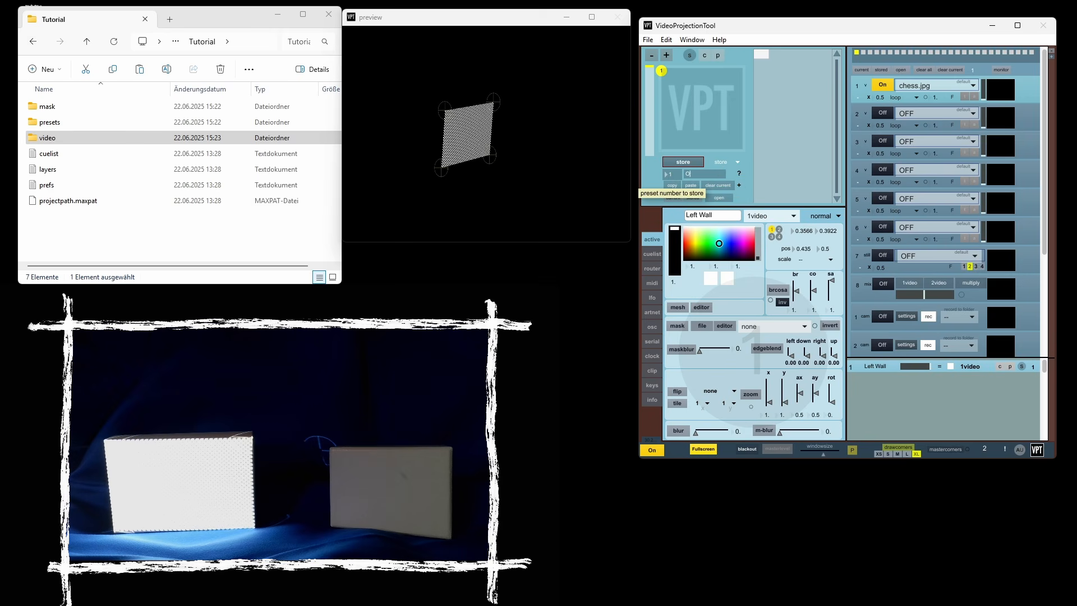
text(pening)
click(684, 160)
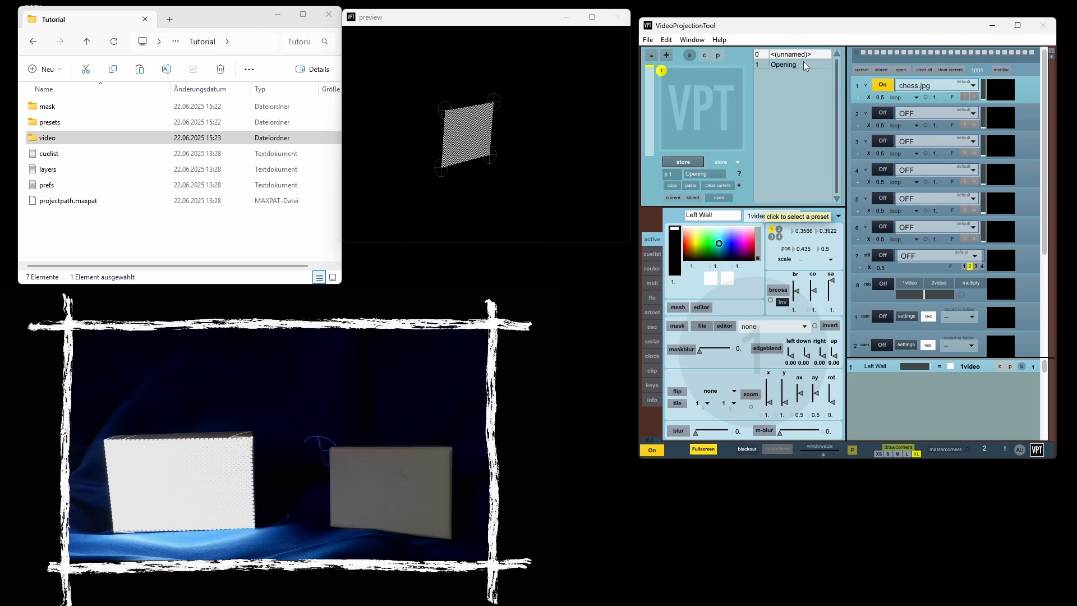
click(807, 63)
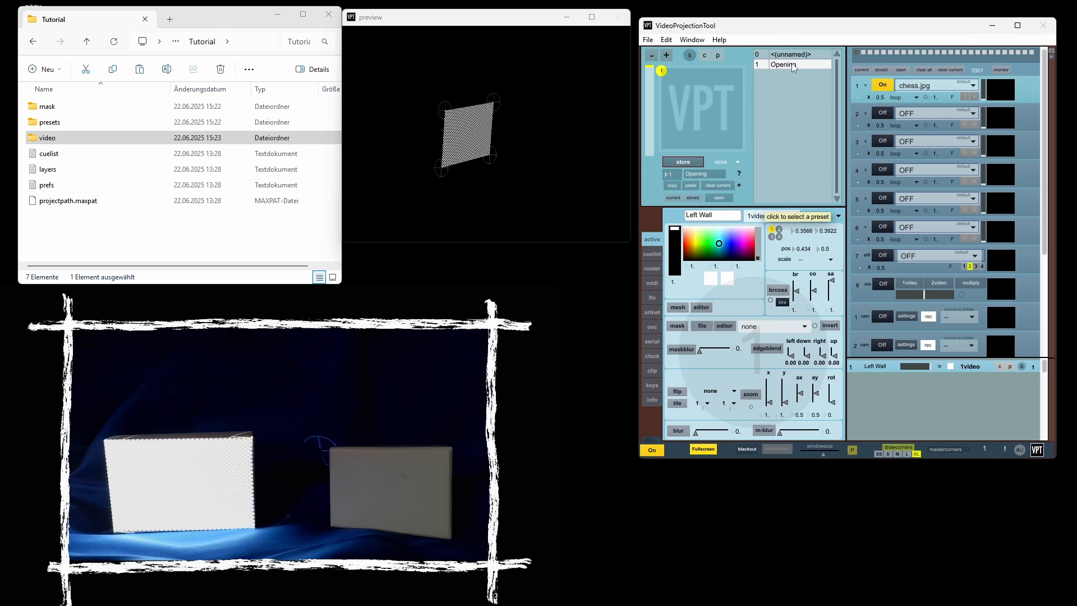
Step: Add a second layer with XL corner markers and fit its four corners onto the right white box
click(667, 54)
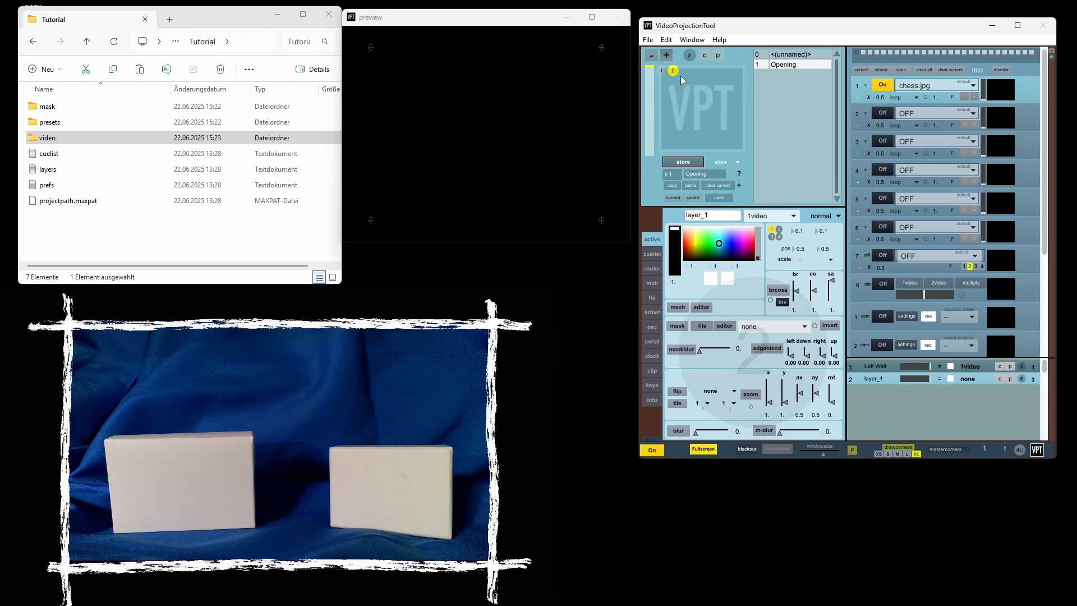
click(916, 454)
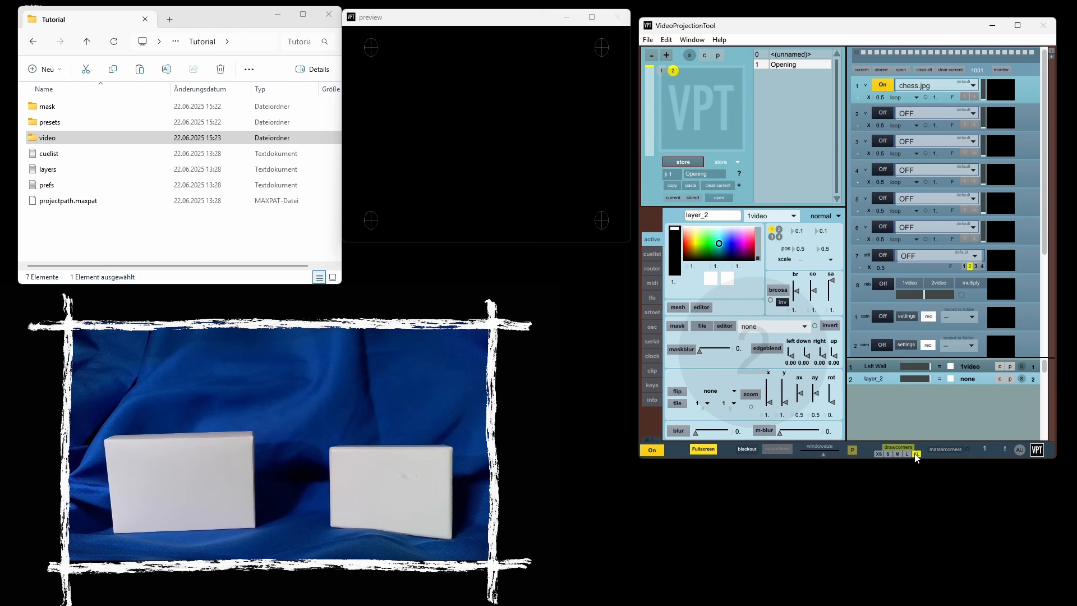
drag(608, 113, 552, 106)
drag(364, 46, 517, 107)
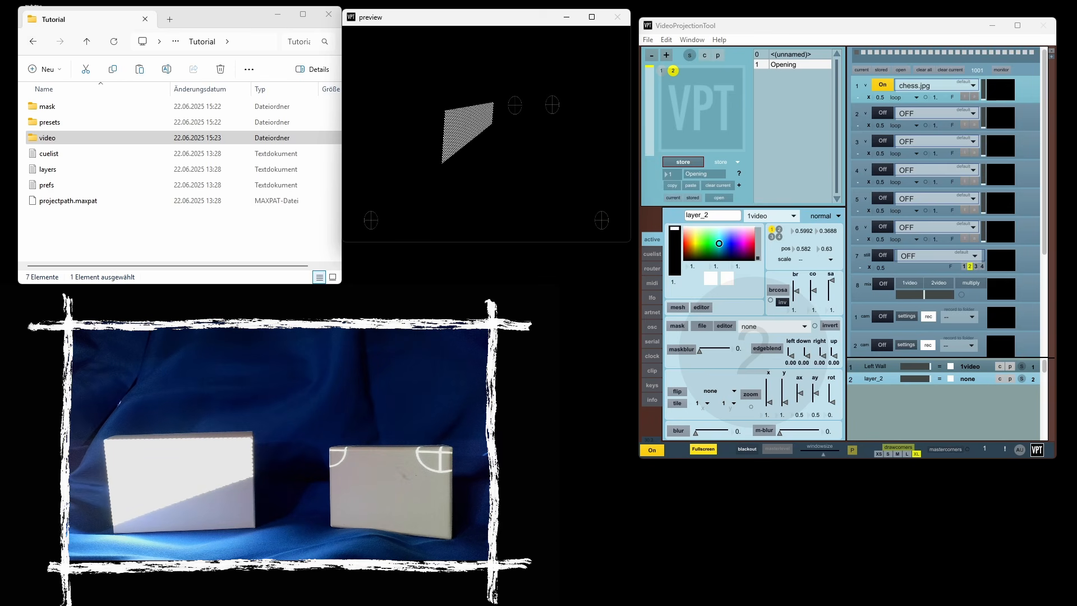
drag(371, 220, 515, 147)
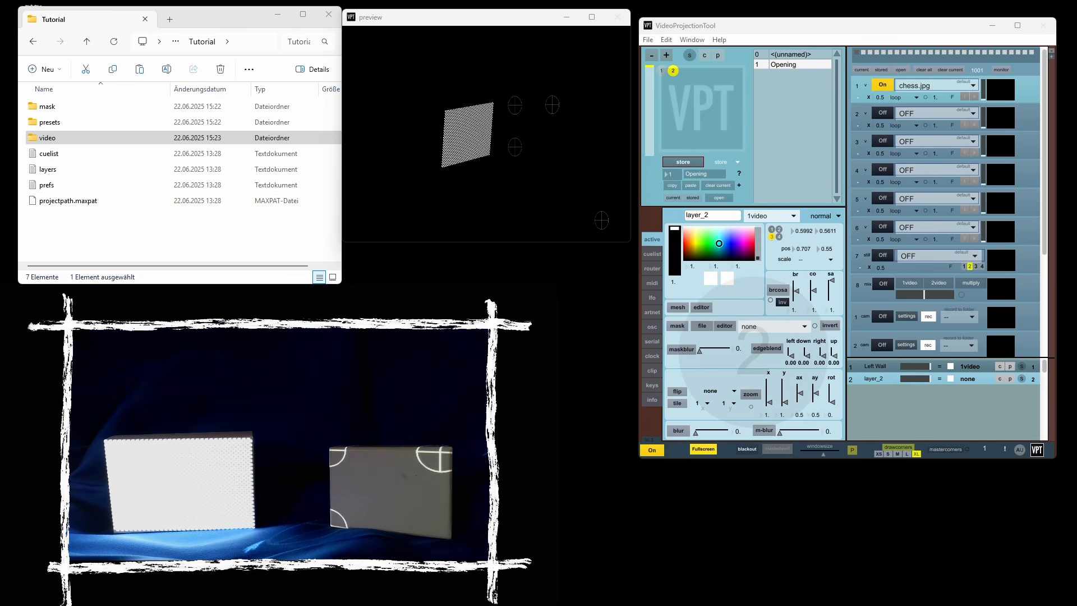
drag(590, 221, 555, 145)
drag(552, 105, 556, 102)
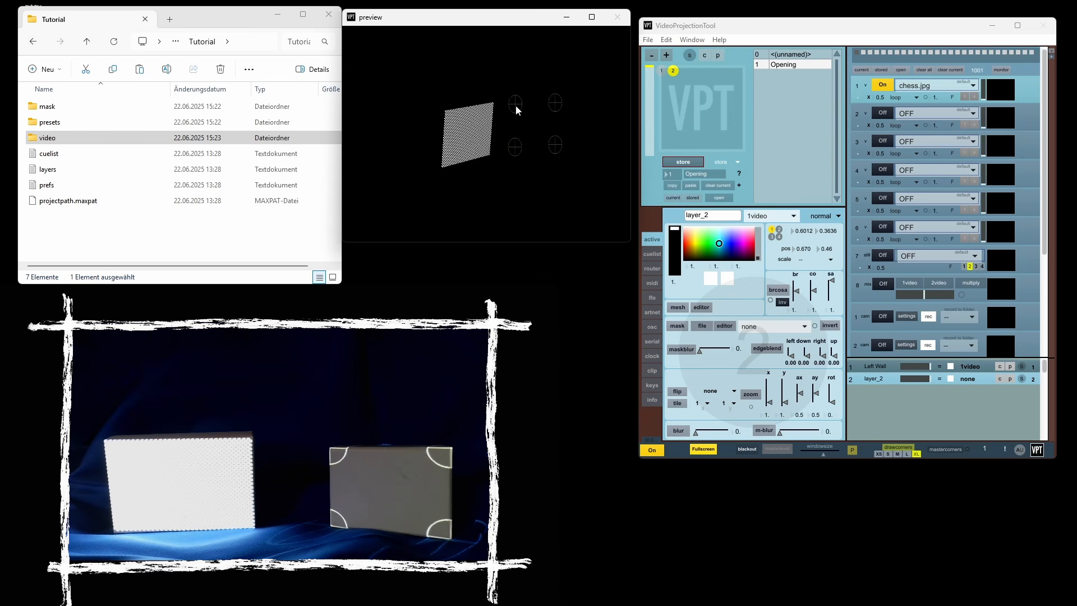
click(515, 105)
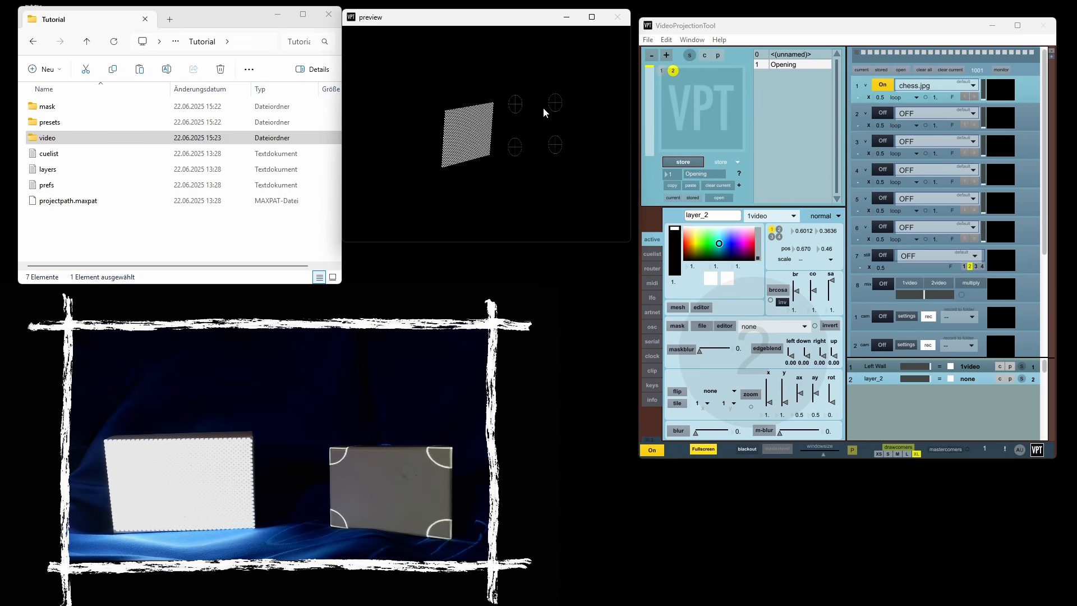
Step: Rename the second layer as Right Wall
click(680, 163)
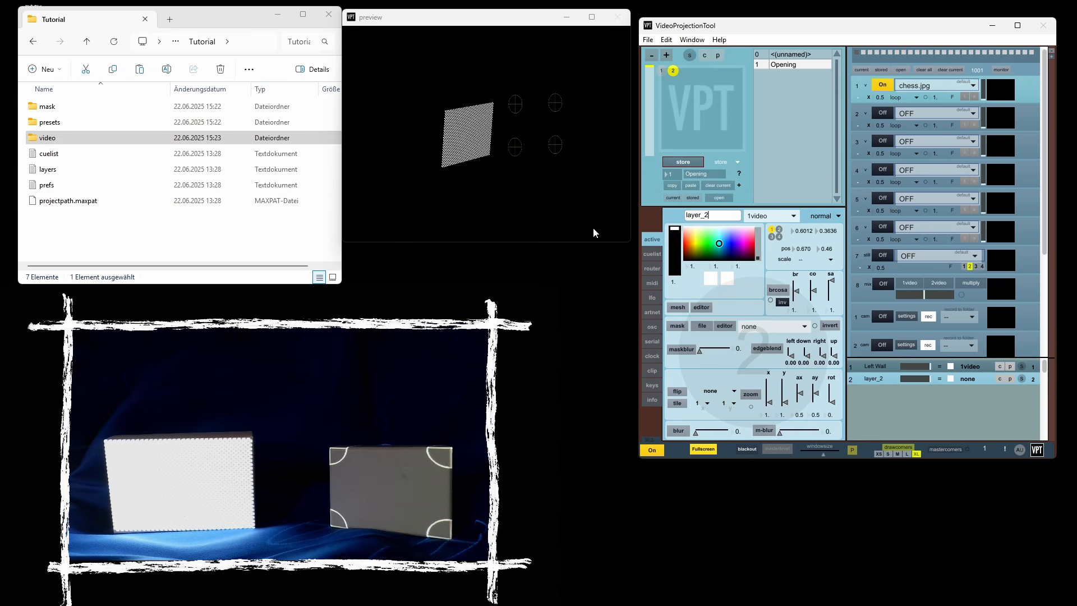
key(BackSpace)
key(BackSpace)
key(BackSpace)
key(BackSpace)
key(BackSpace)
key(BackSpace)
key(BackSpace)
text(Right Wall)
key(Return)
Step: Set the Right Wall layer's source to 2video, trying 1video first
click(784, 215)
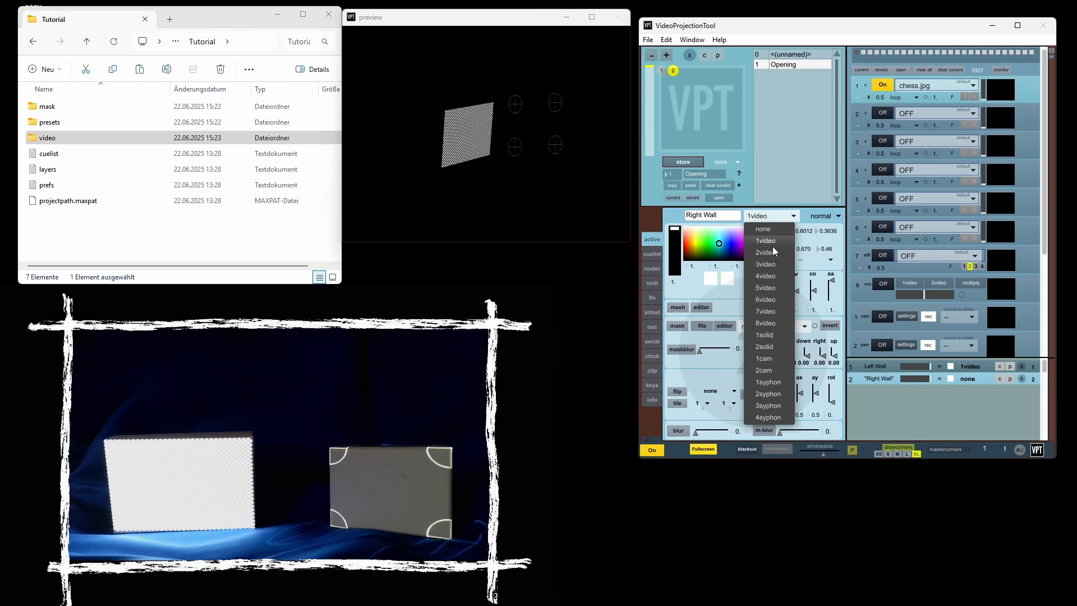
click(772, 244)
click(772, 215)
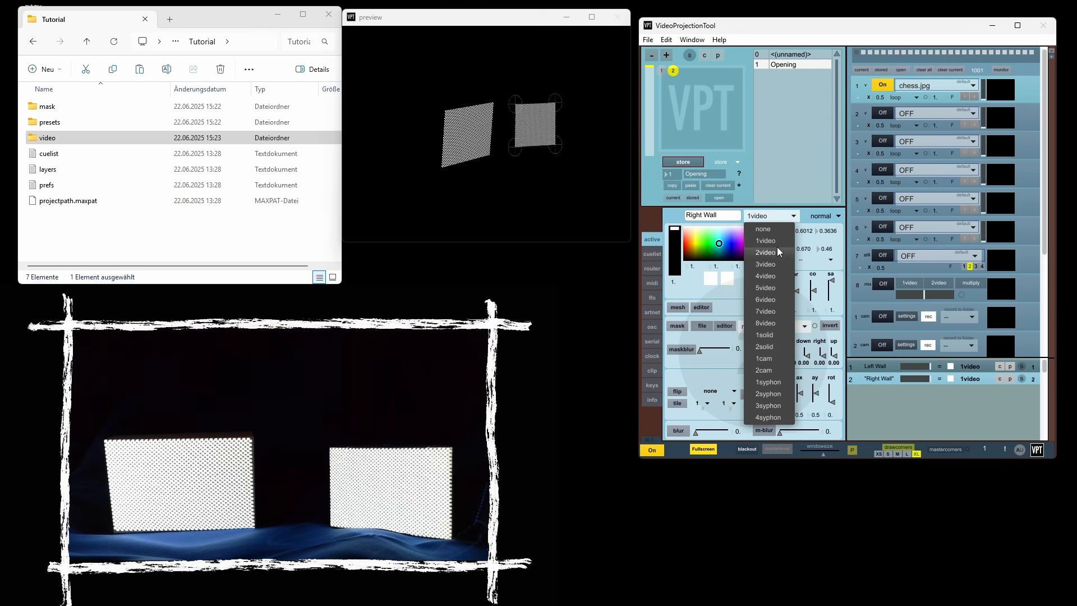
click(776, 251)
Step: Turn on video source 2 with apple-04.jpg and lower the Right Wall layer's fade level to 0.20
click(885, 114)
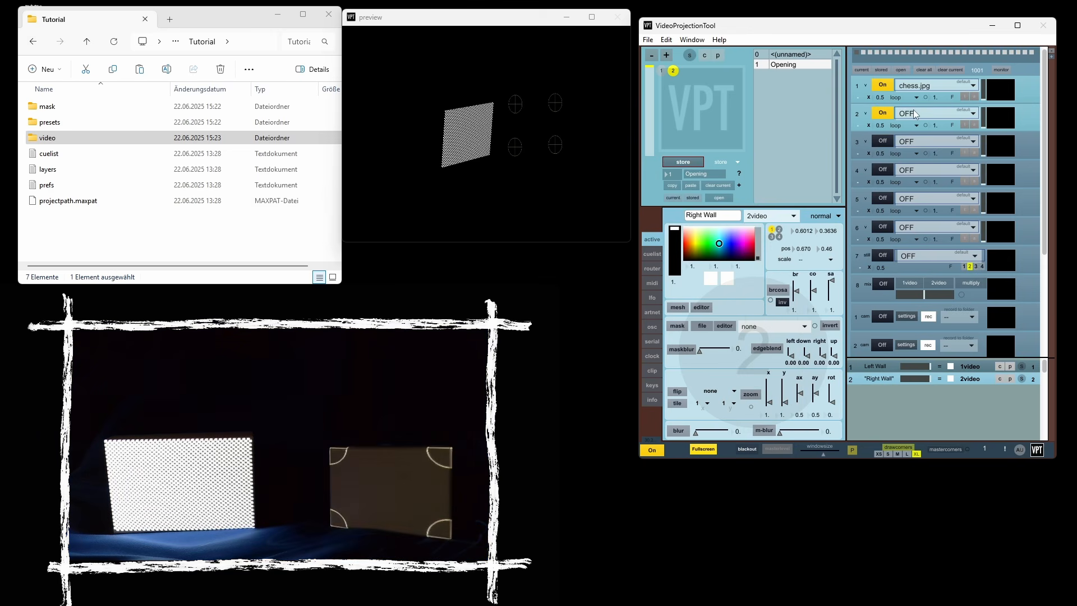
click(914, 113)
click(925, 139)
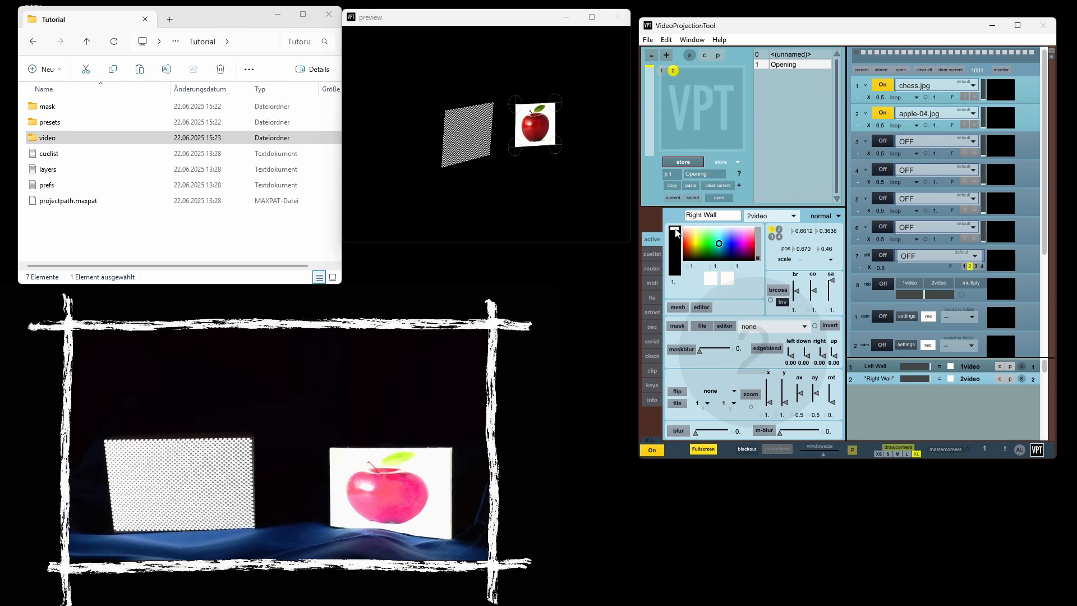
drag(675, 228, 675, 262)
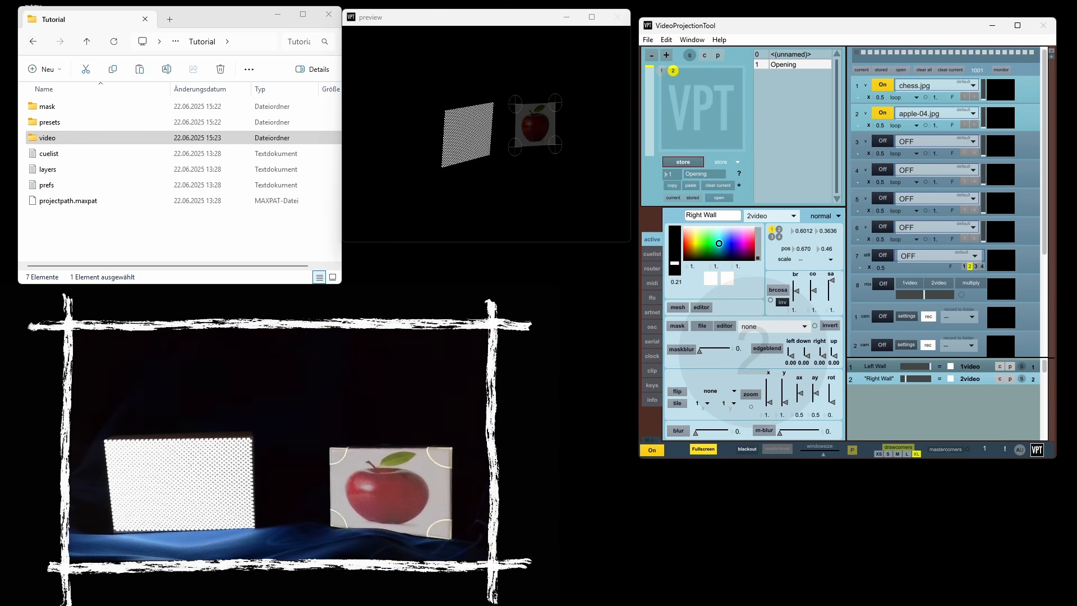
drag(674, 263, 675, 264)
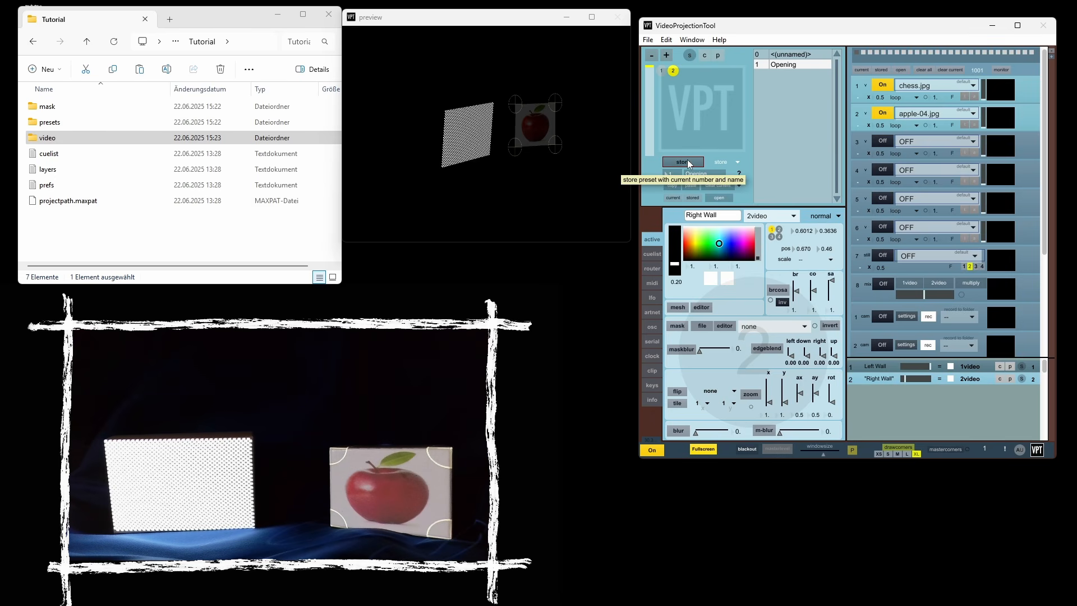
Step: Store the current setup as preset 2 named First Act and recall that preset
click(671, 173)
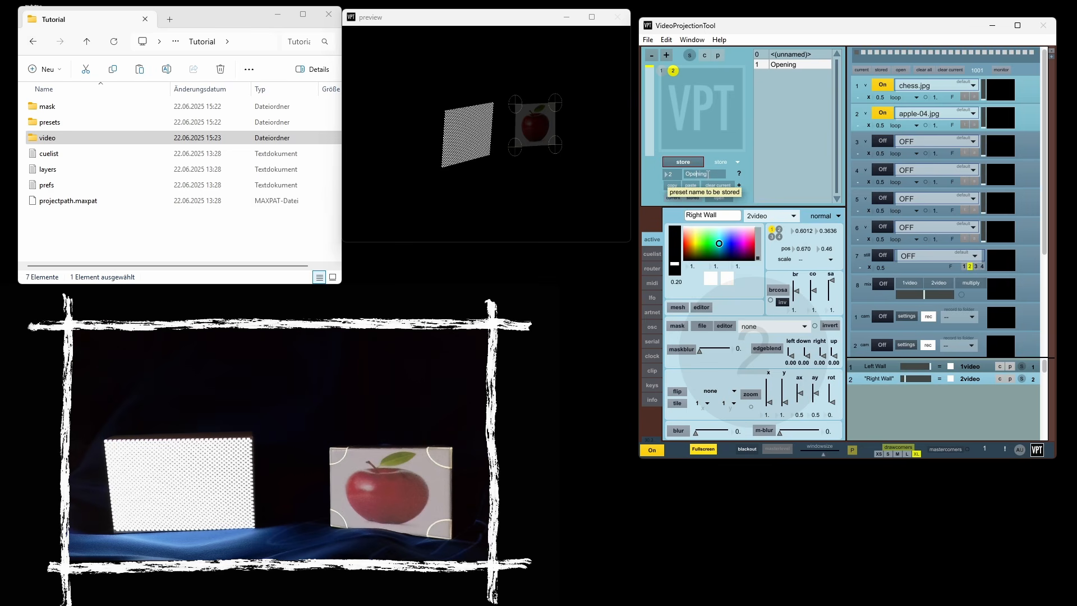
drag(708, 173, 663, 169)
text(First Act)
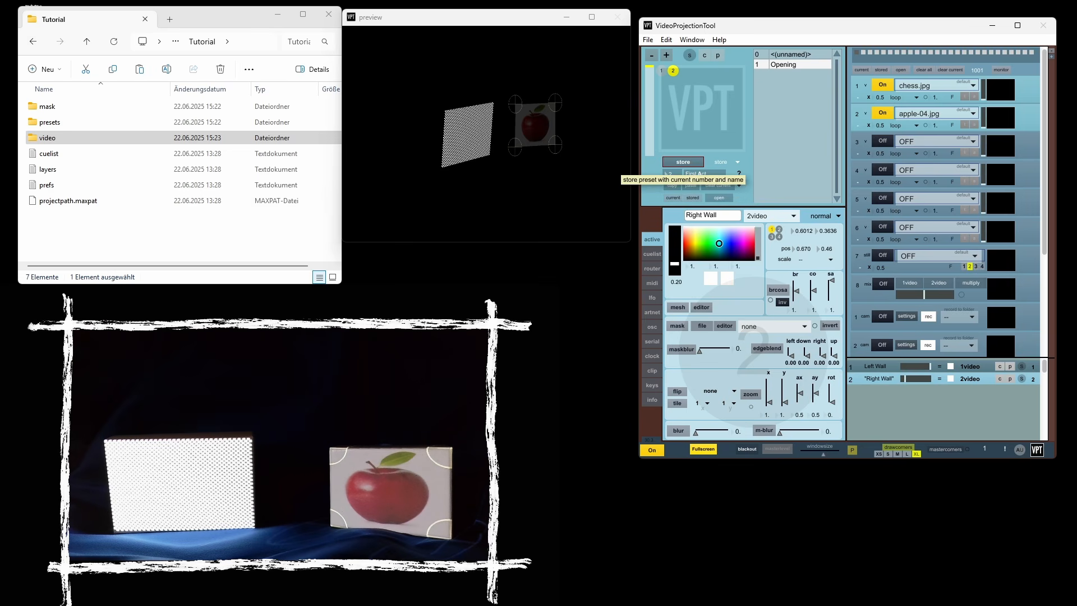
click(682, 162)
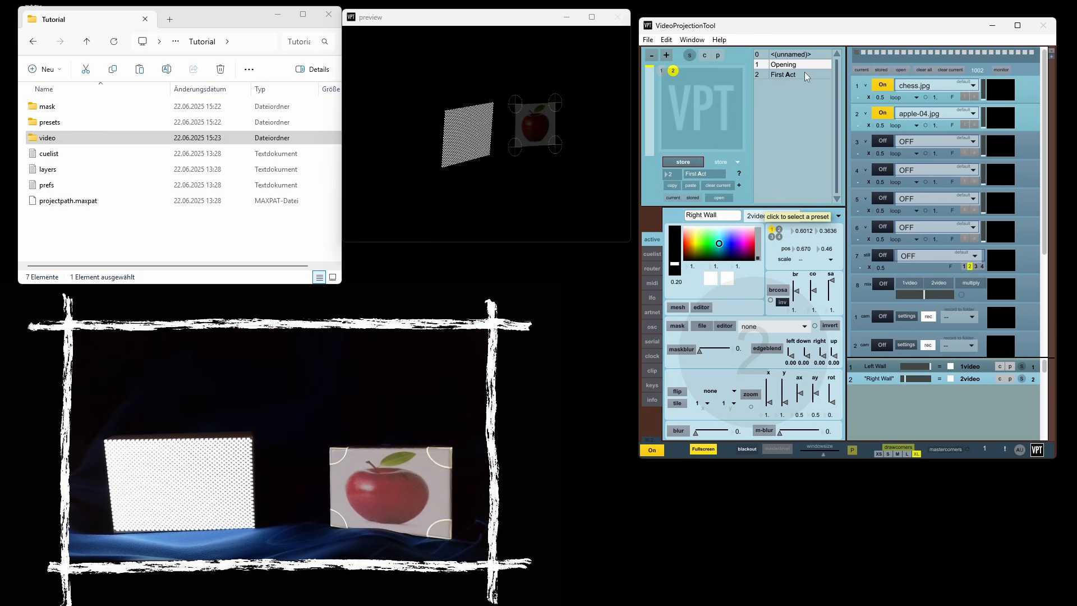
click(773, 75)
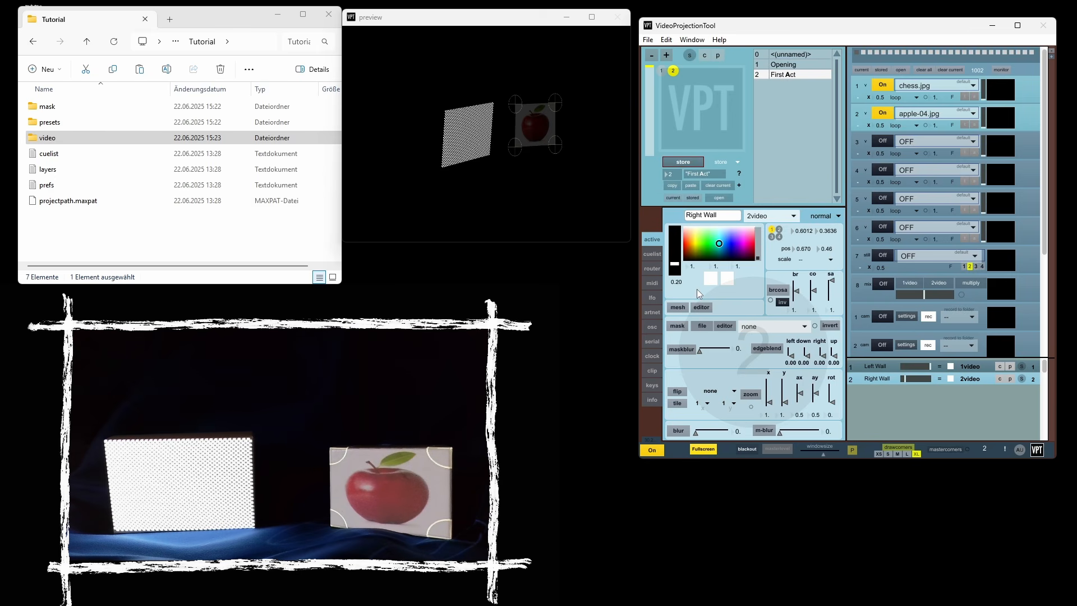
Step: Raise the Right Wall layer's fade level to 1 and set the Left Wall layer's source to 2video
drag(679, 268, 677, 231)
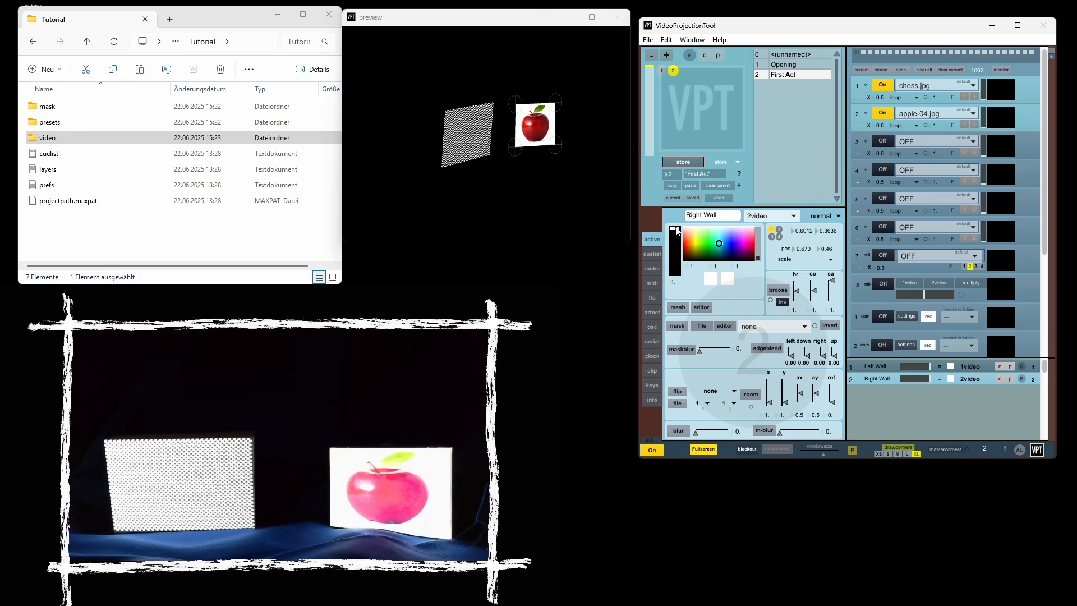
click(662, 70)
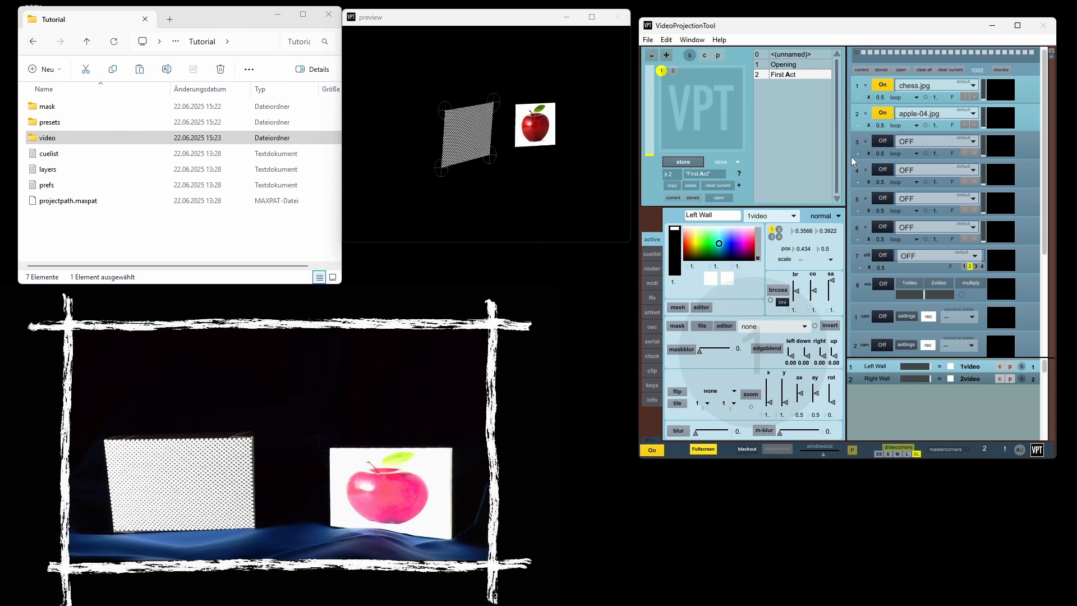
click(774, 218)
click(766, 253)
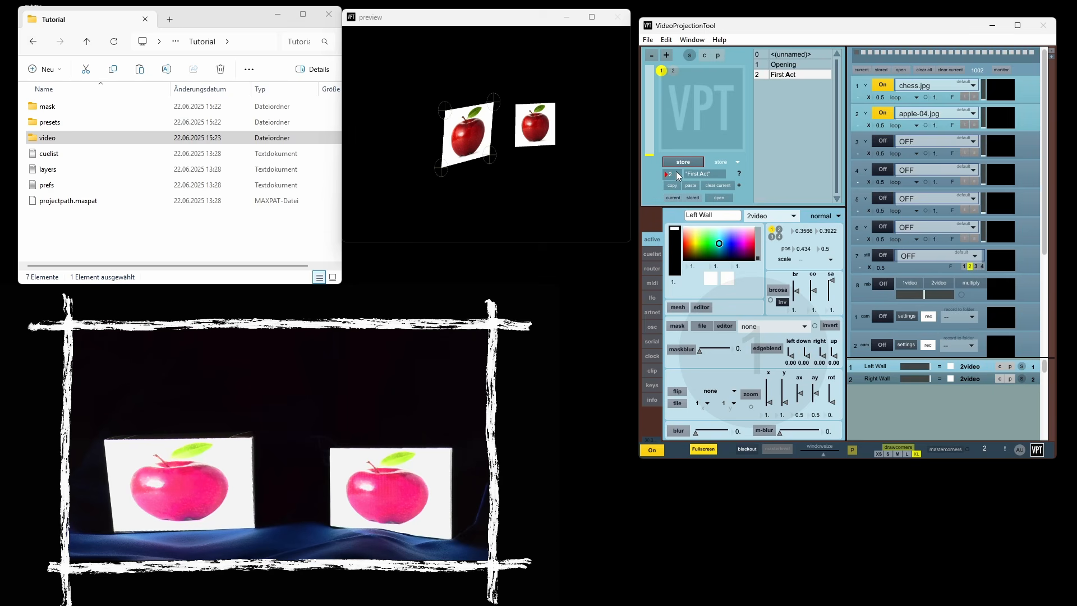
Step: Store the current setup as preset 3 named Second Act and recall that preset
key(Up)
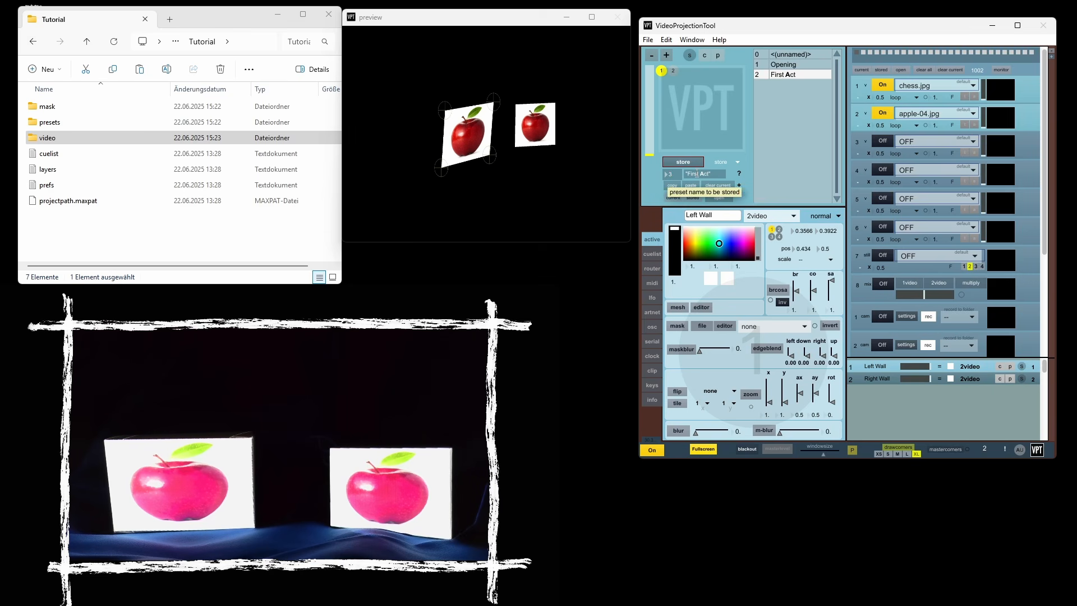
click(696, 174)
text(Second Act)
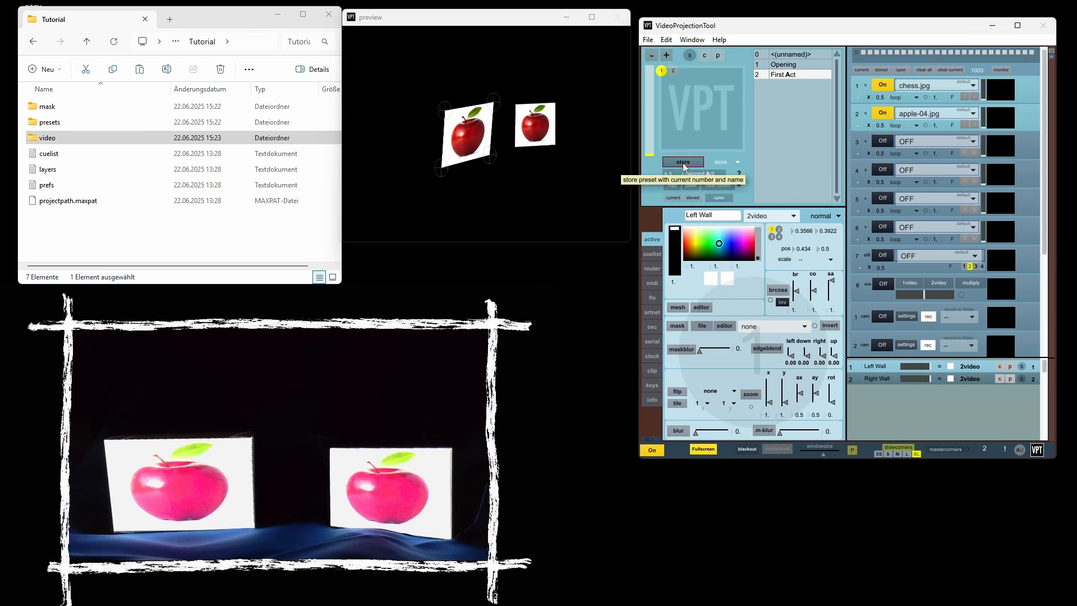
click(682, 163)
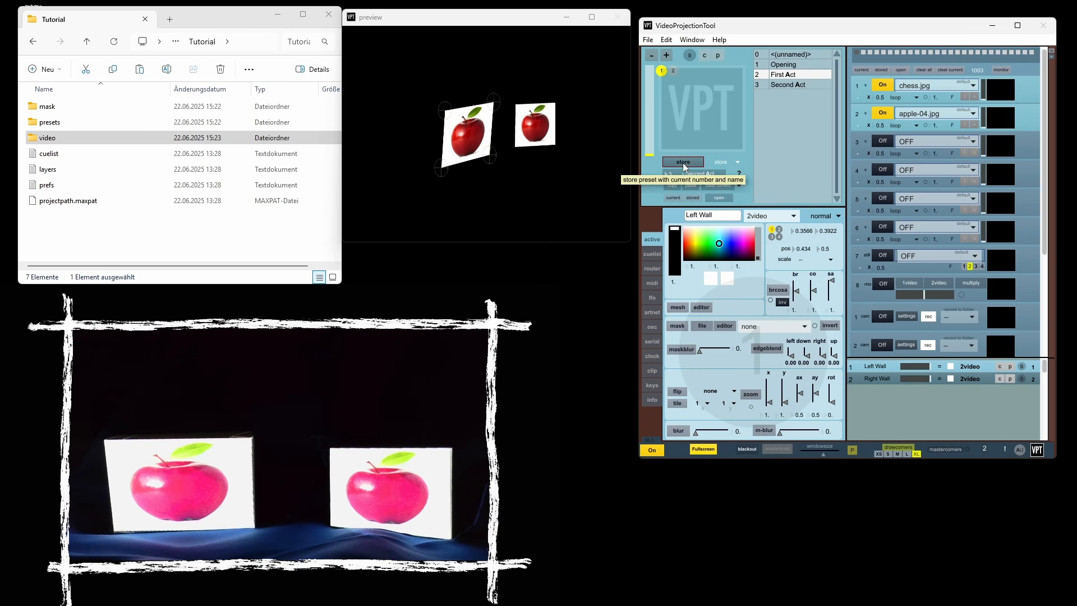
click(817, 83)
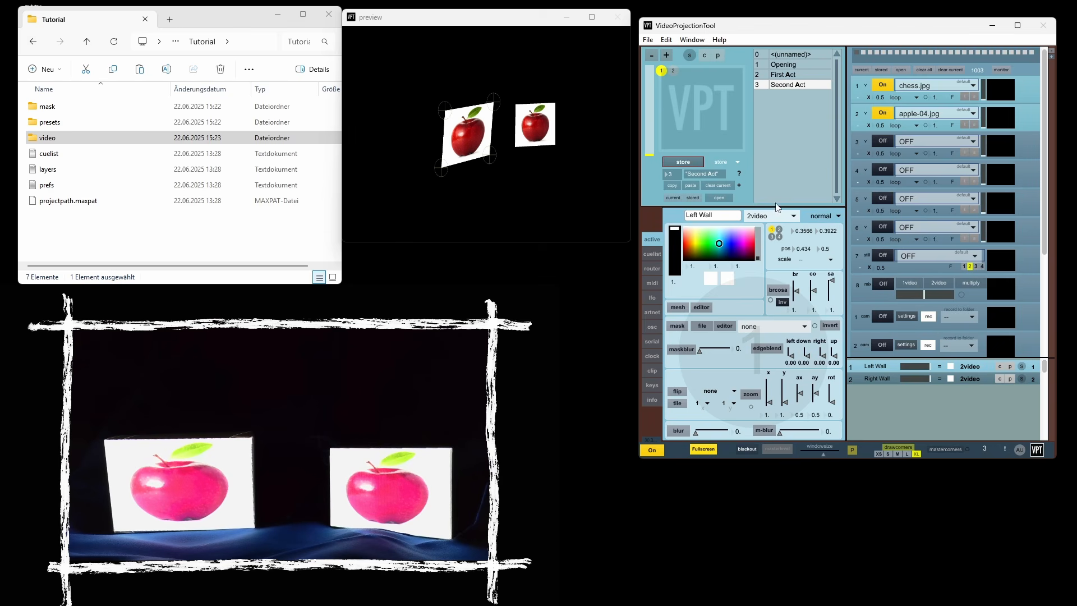
Step: Set the Left Wall layer's source to 3video and turn on video source 3 with vpt07.png
click(793, 219)
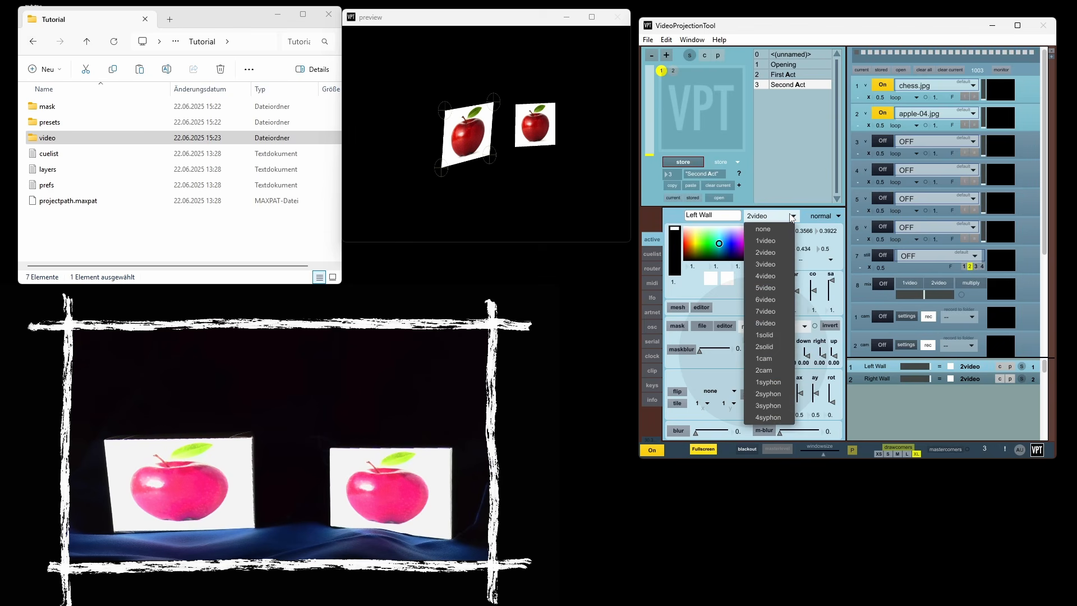
click(782, 263)
click(873, 142)
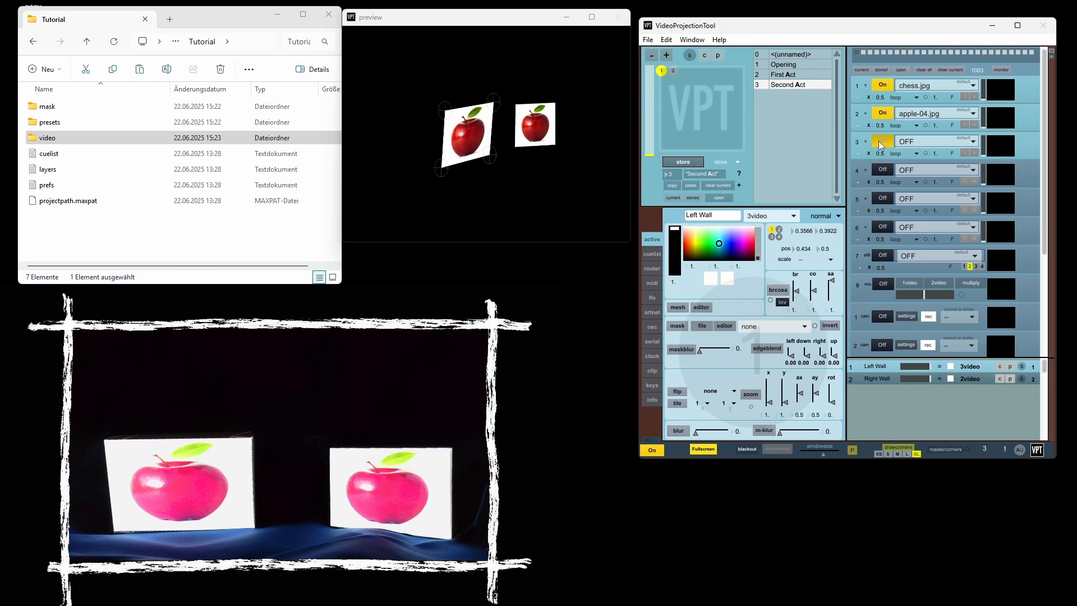
click(936, 141)
click(936, 264)
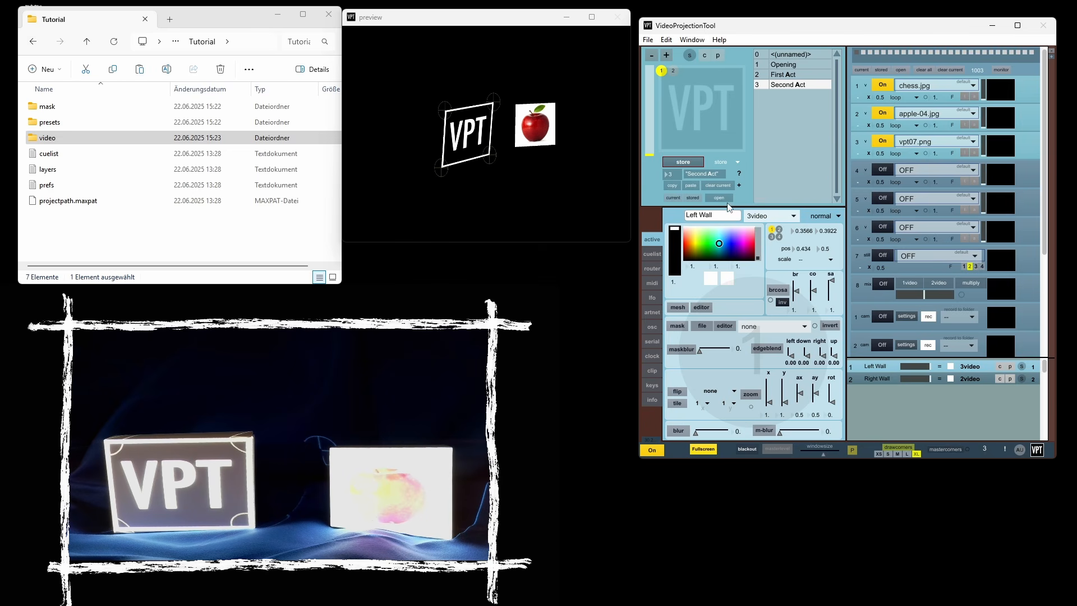
Step: Set the Right Wall layer's source to 3video as well
click(672, 70)
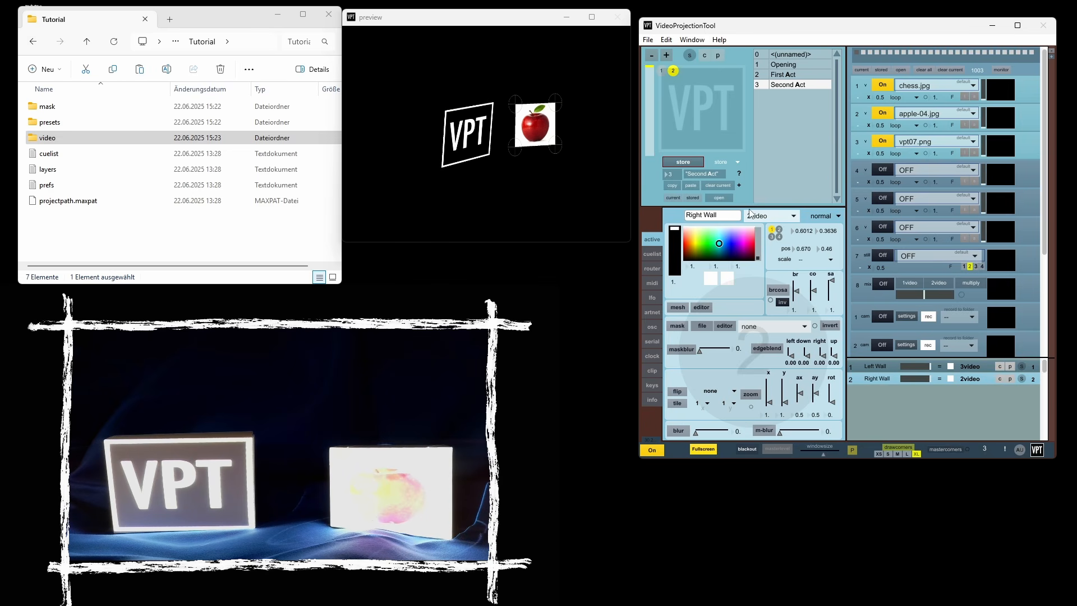
click(771, 217)
click(773, 262)
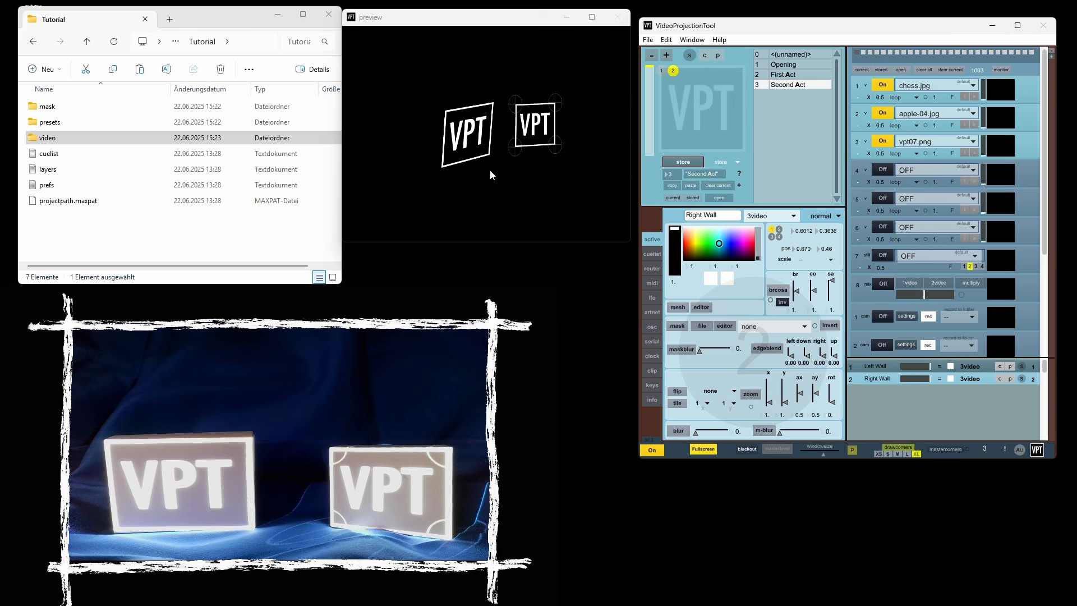
Step: Enable tiling on the Left Wall layer with the horizontal tile 1/2, so it shows the image's left half
click(663, 67)
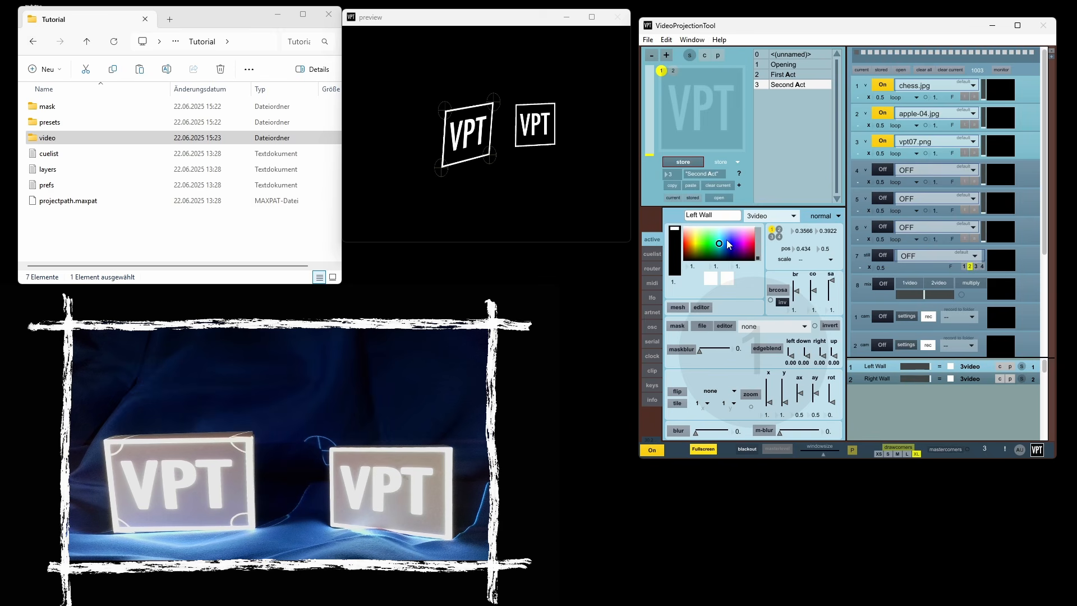
click(682, 402)
click(707, 403)
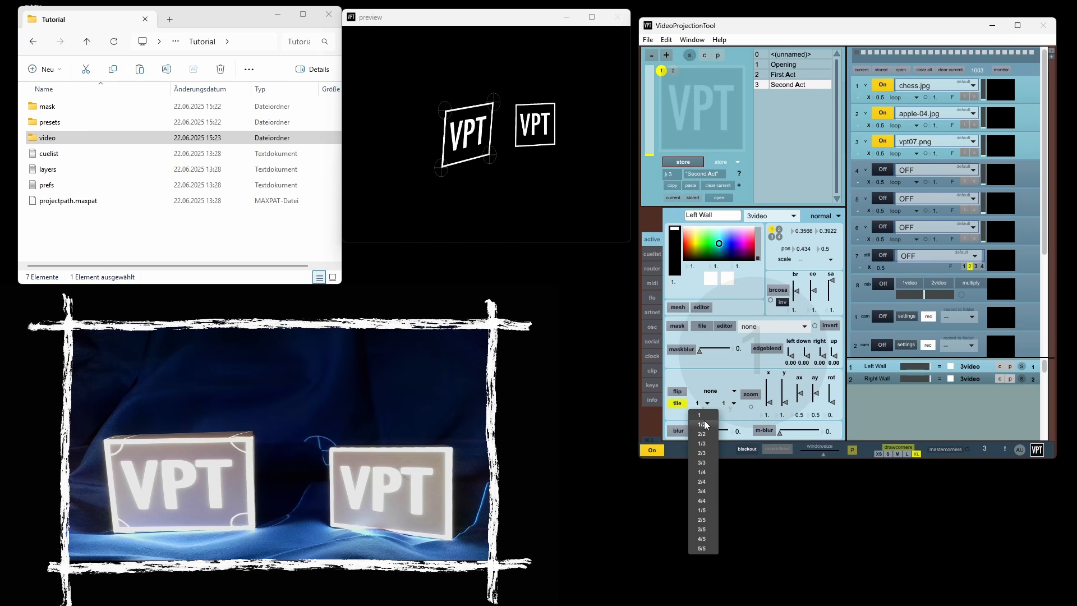
click(704, 425)
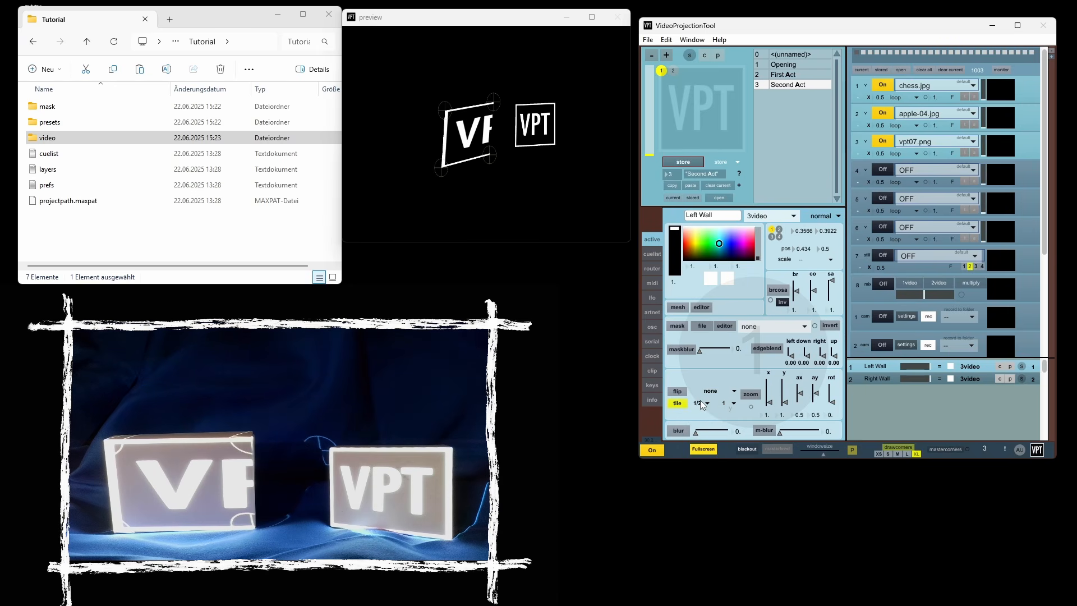
Step: Enable tiling on the Right Wall layer with the horizontal tile 2/2, so it shows the image's right half
click(673, 71)
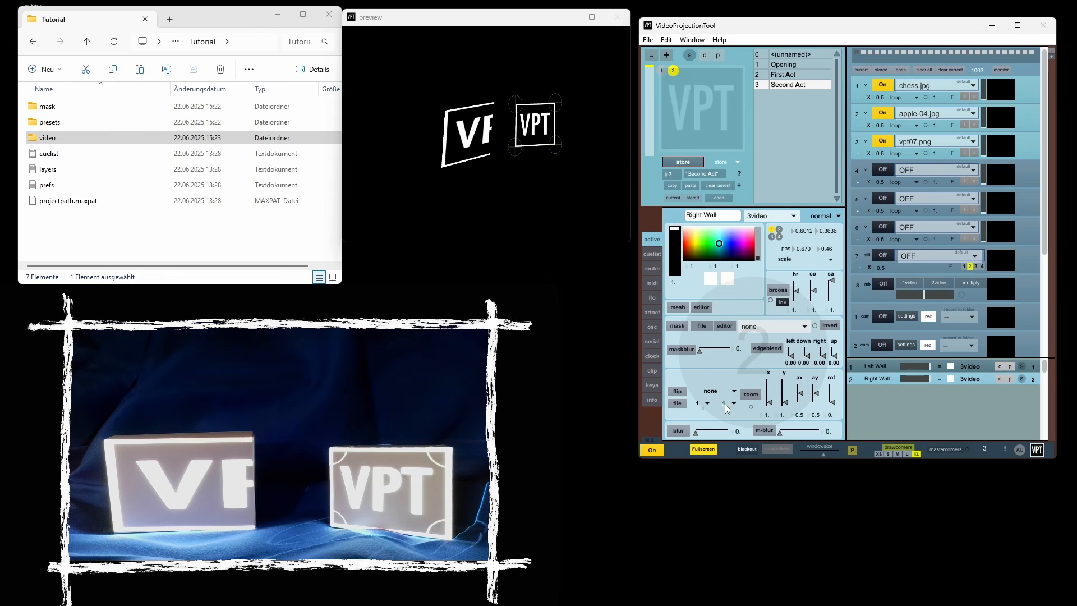
click(704, 404)
click(701, 435)
click(679, 404)
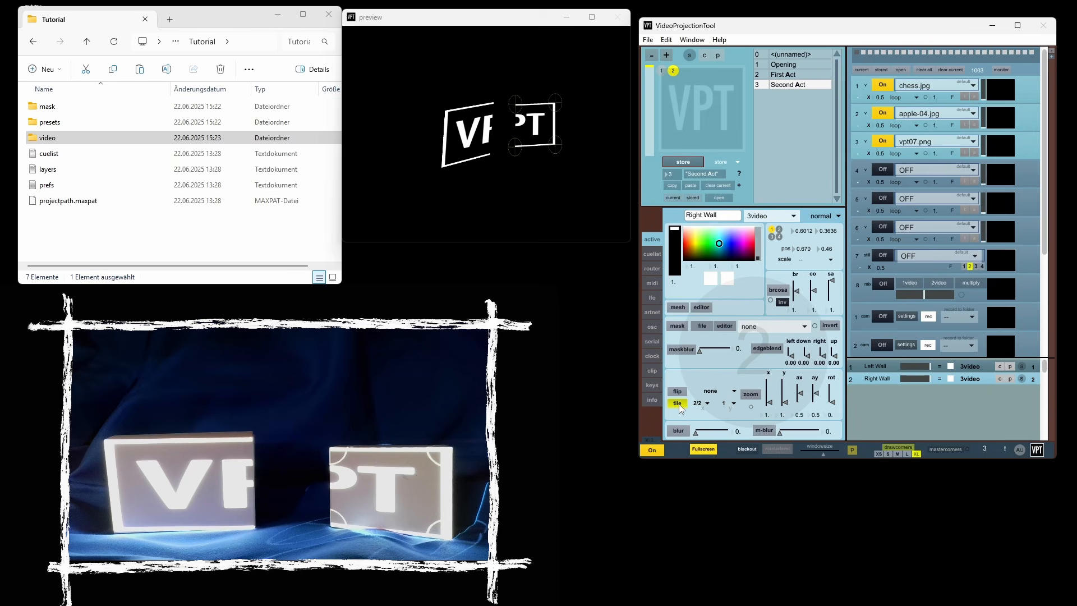
Step: Overwrite preset 3 Second Act with the current setup, and recall Opening, First Act and Second Act in turn
click(685, 162)
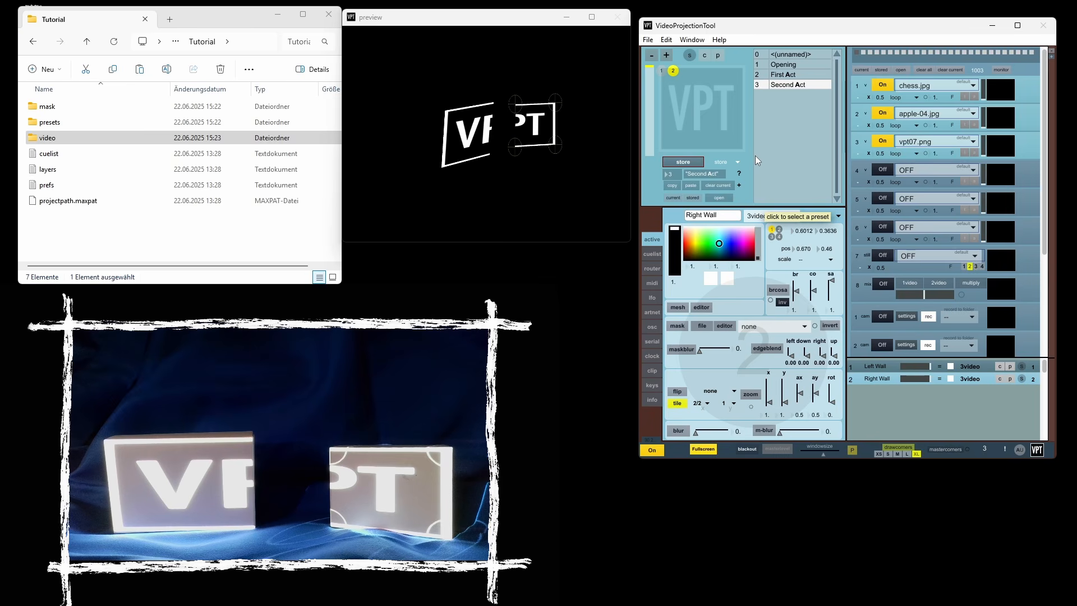
click(812, 63)
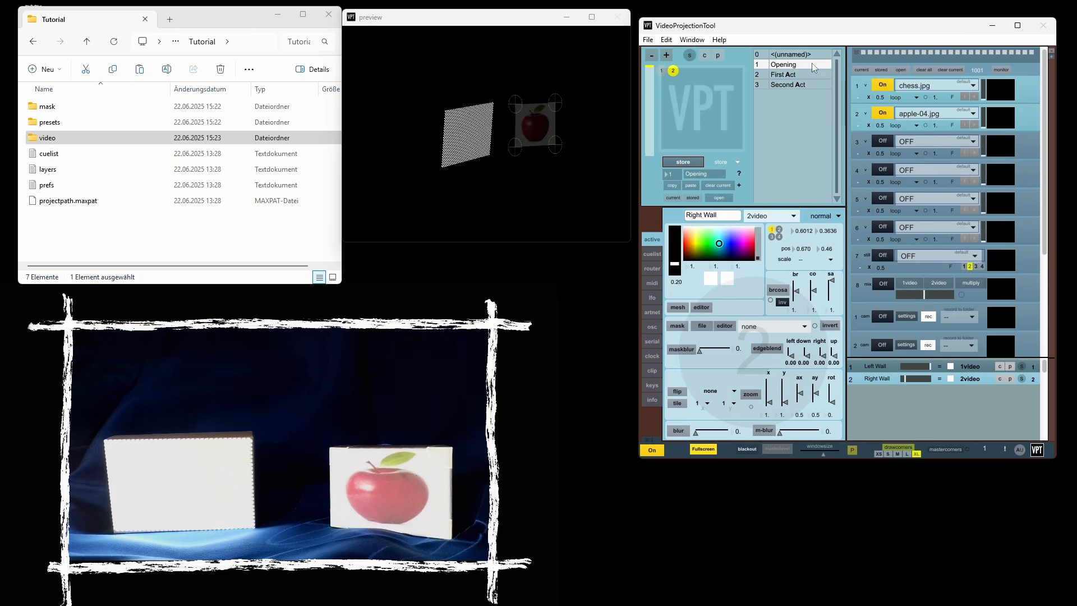
click(811, 73)
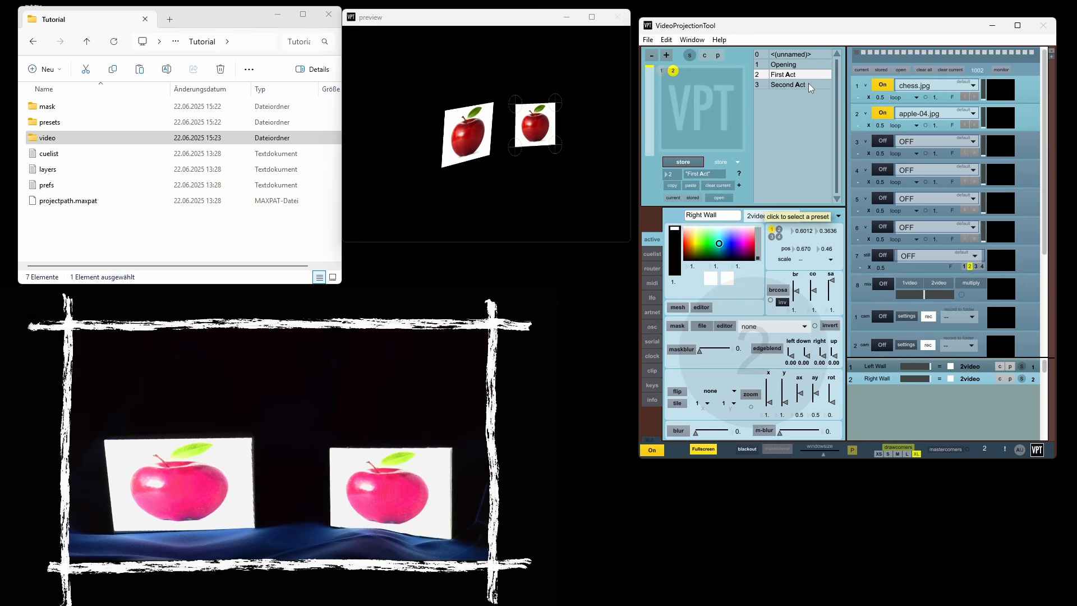
click(809, 82)
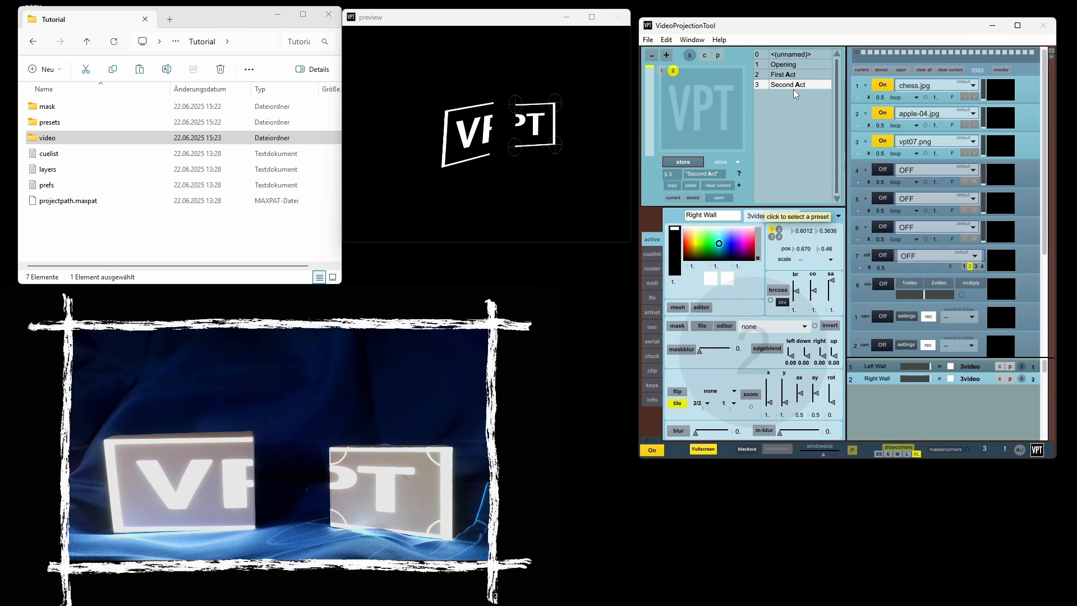
Step: Change video source 3 to maja.mov and select the Left Wall layer
click(938, 142)
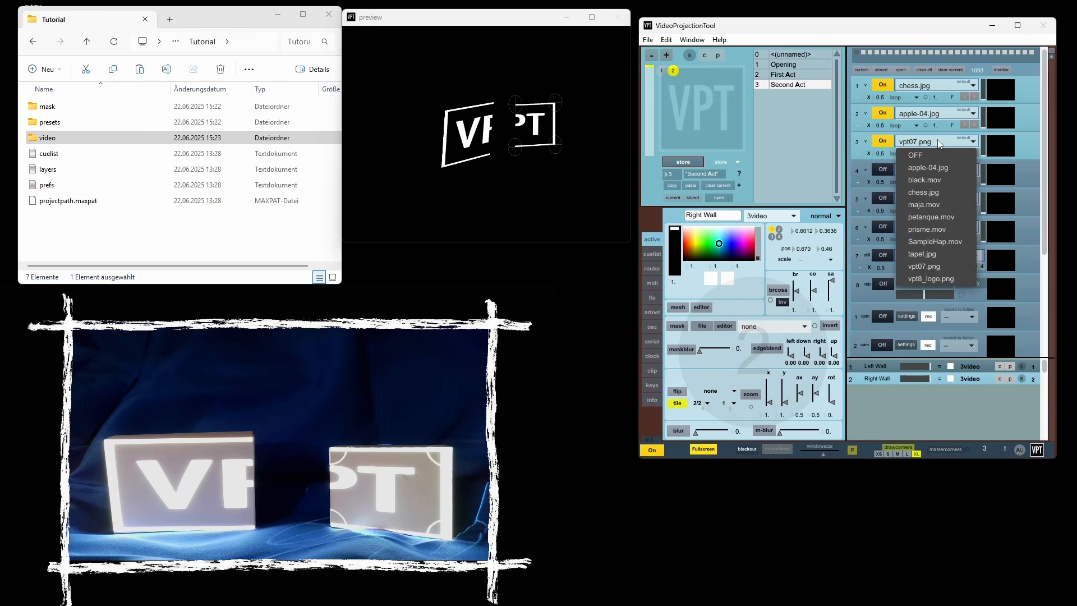
key(Escape)
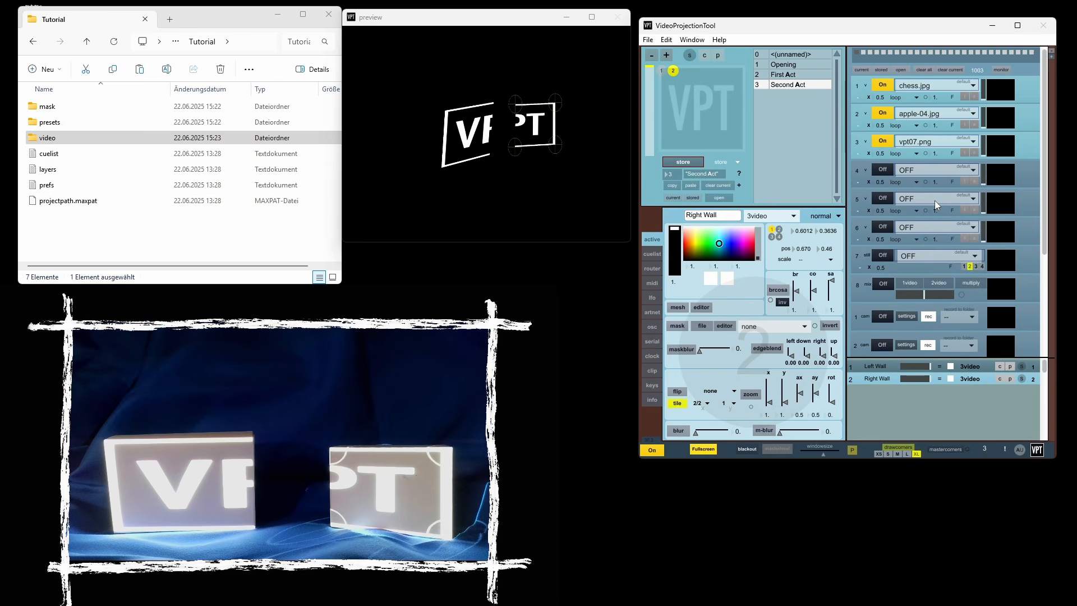
scroll(917, 140, up, 3)
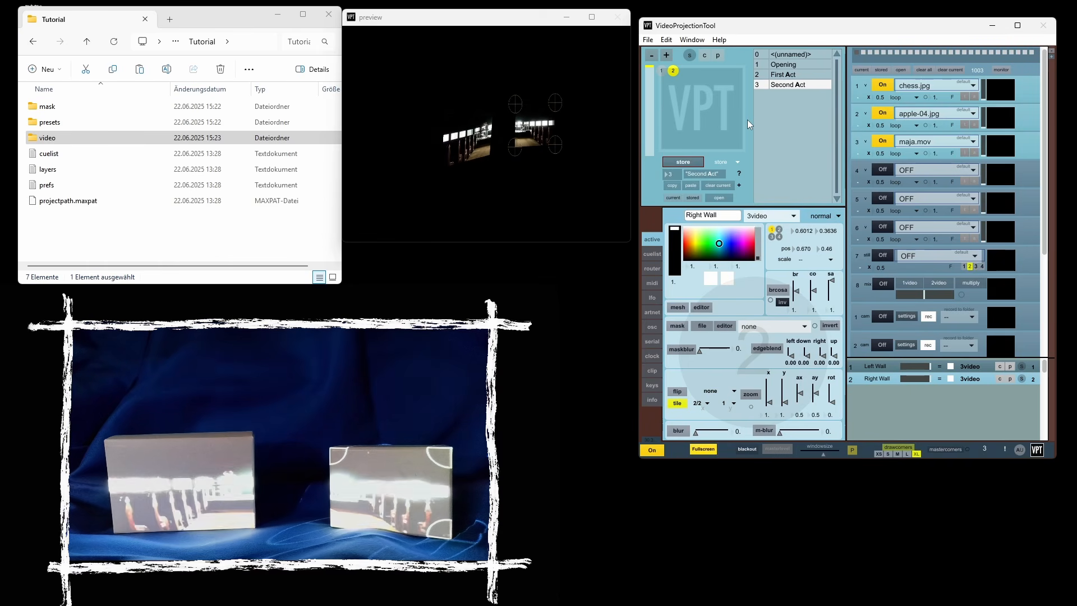
click(661, 70)
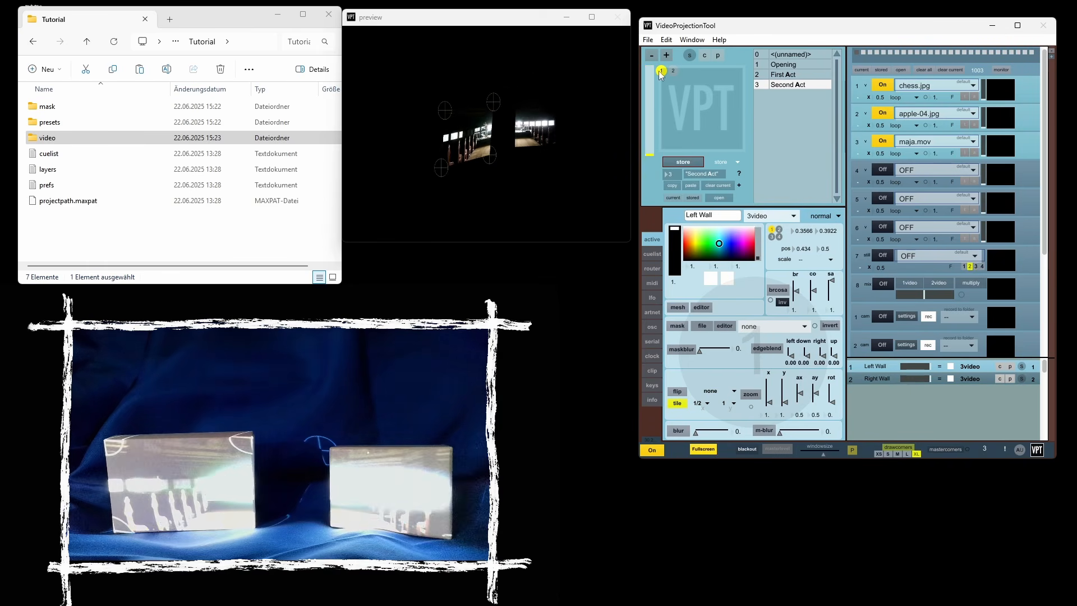
Step: Open the mask editor for the Left Wall layer and reshape the point mask into a roughly rectangular four-cornered area by moving its corners inward
click(683, 324)
click(725, 326)
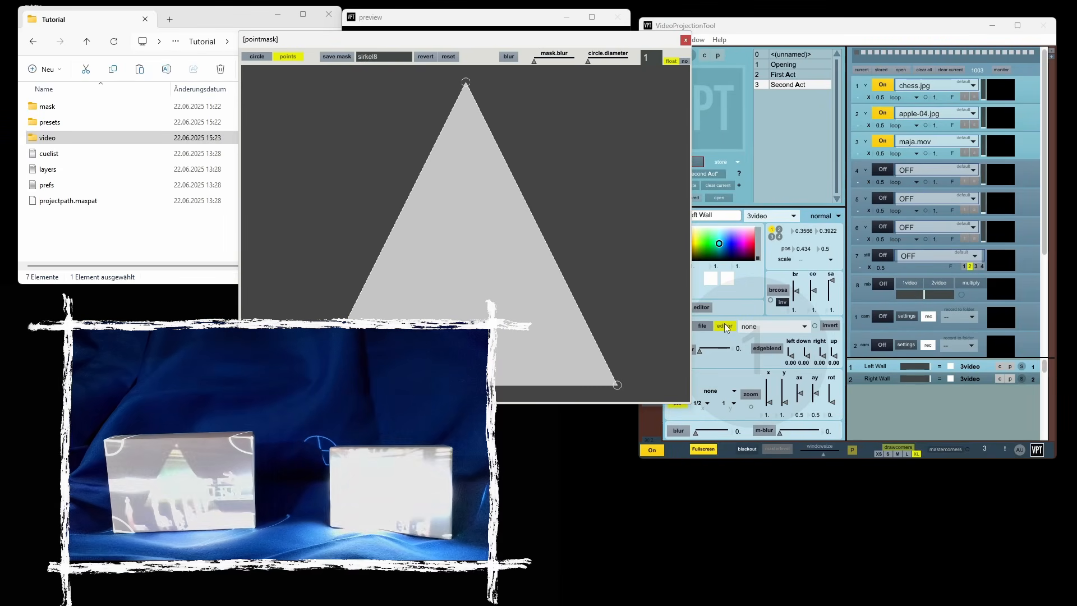
drag(467, 84, 578, 199)
drag(418, 253, 379, 211)
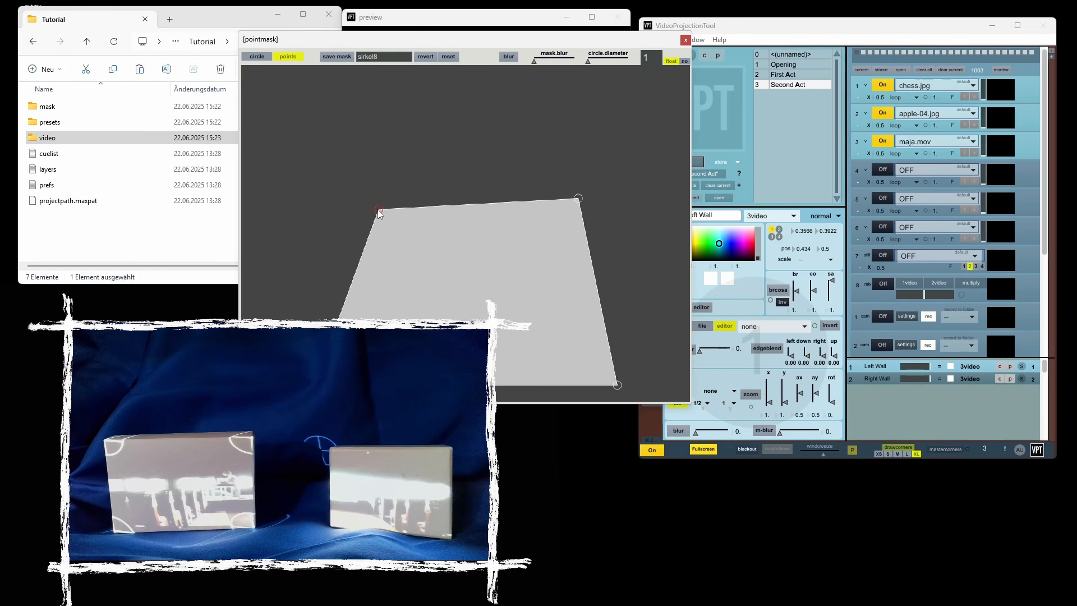
drag(314, 386, 382, 386)
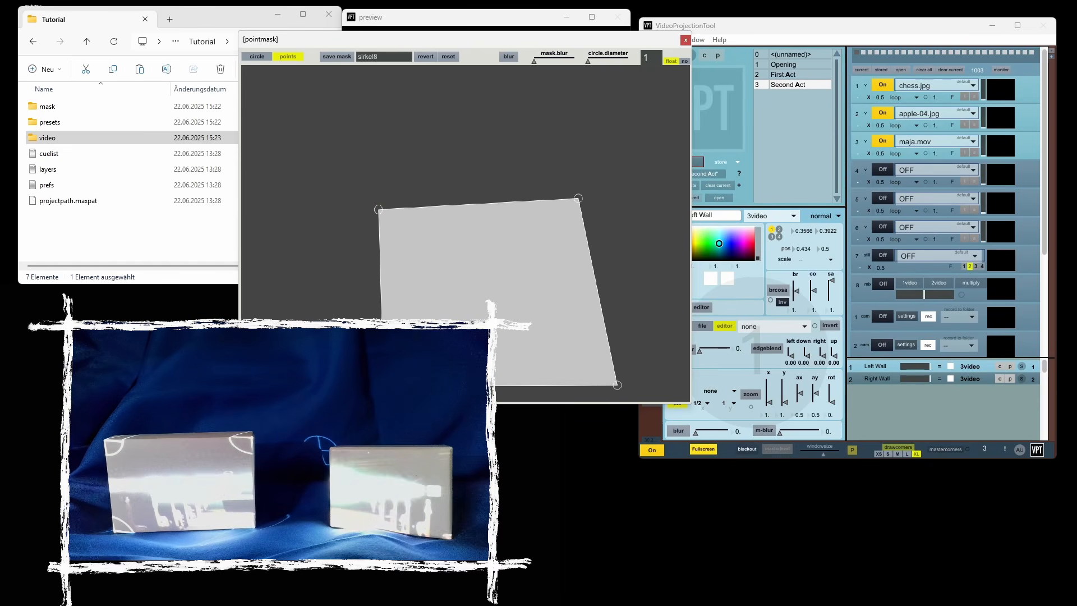
drag(616, 386, 576, 382)
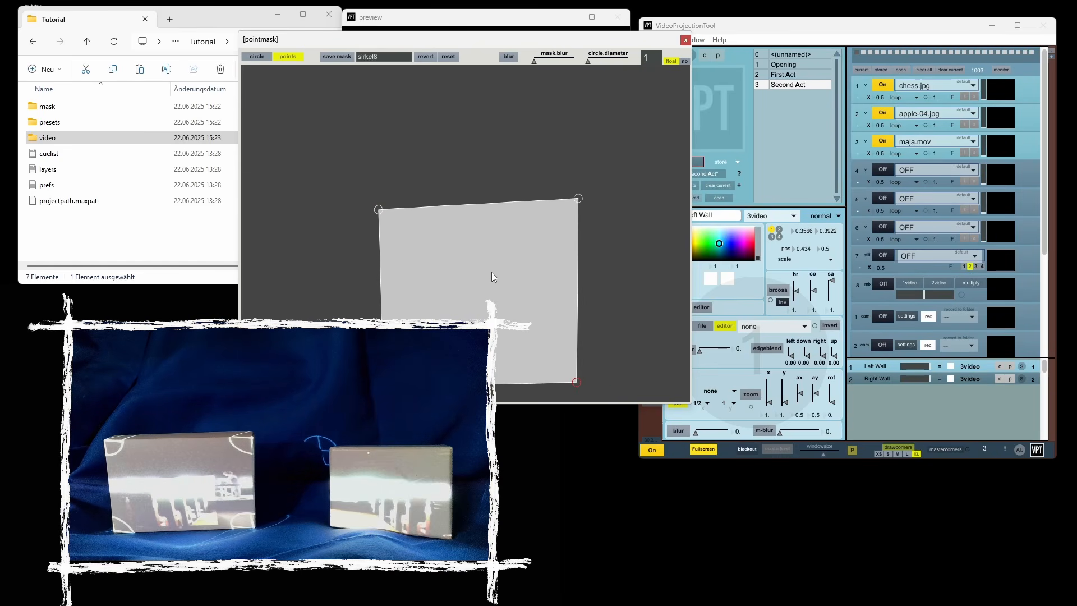
Step: Name the mask Middle and save it
double_click(392, 57)
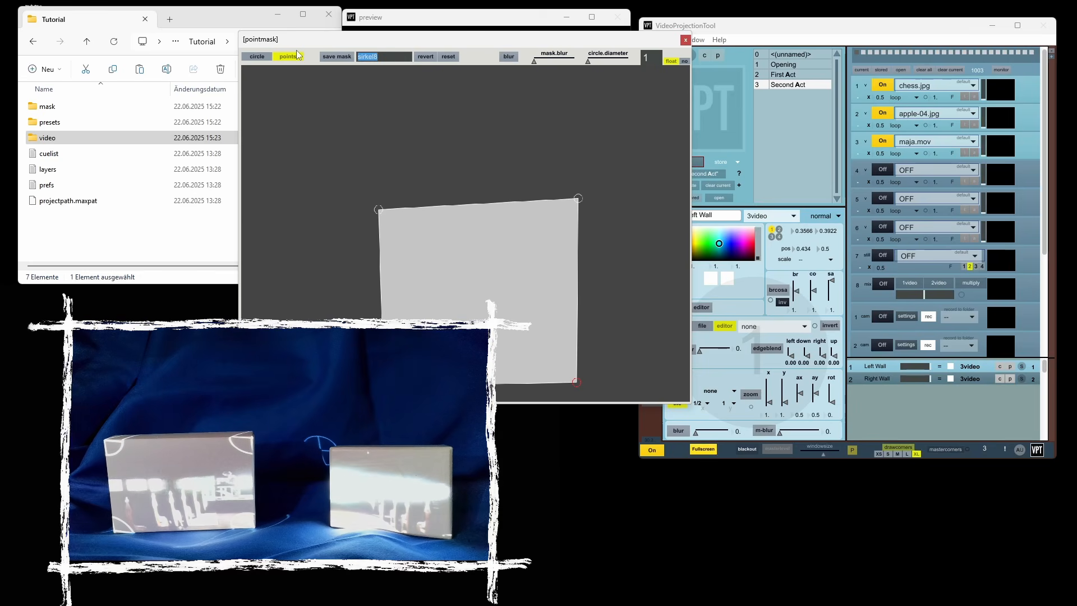
text(Midle)
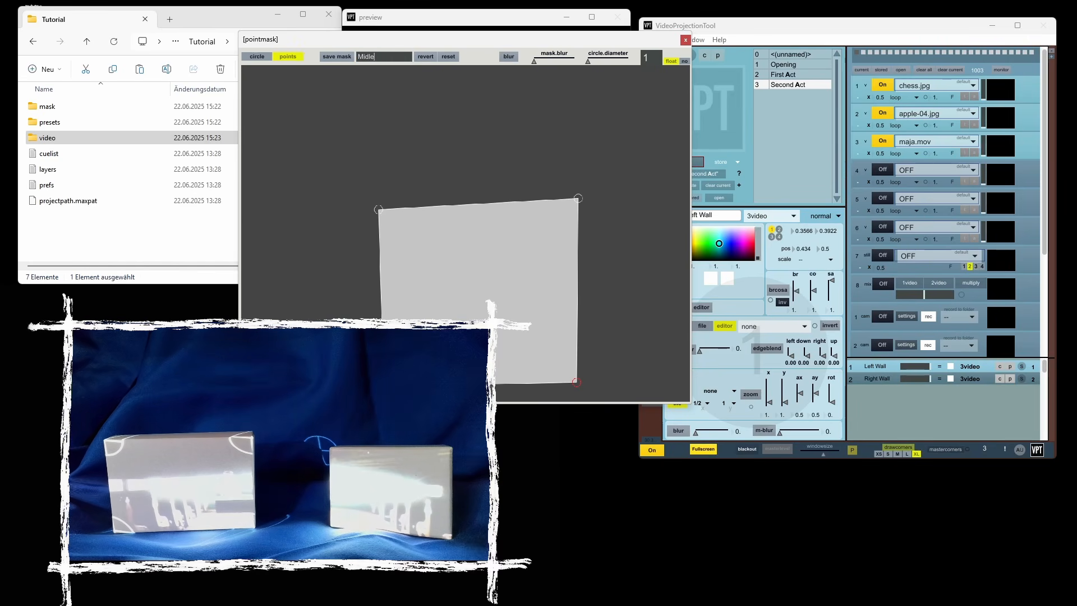
key(BackSpace)
key(BackSpace)
key(BackSpace)
text(ddle)
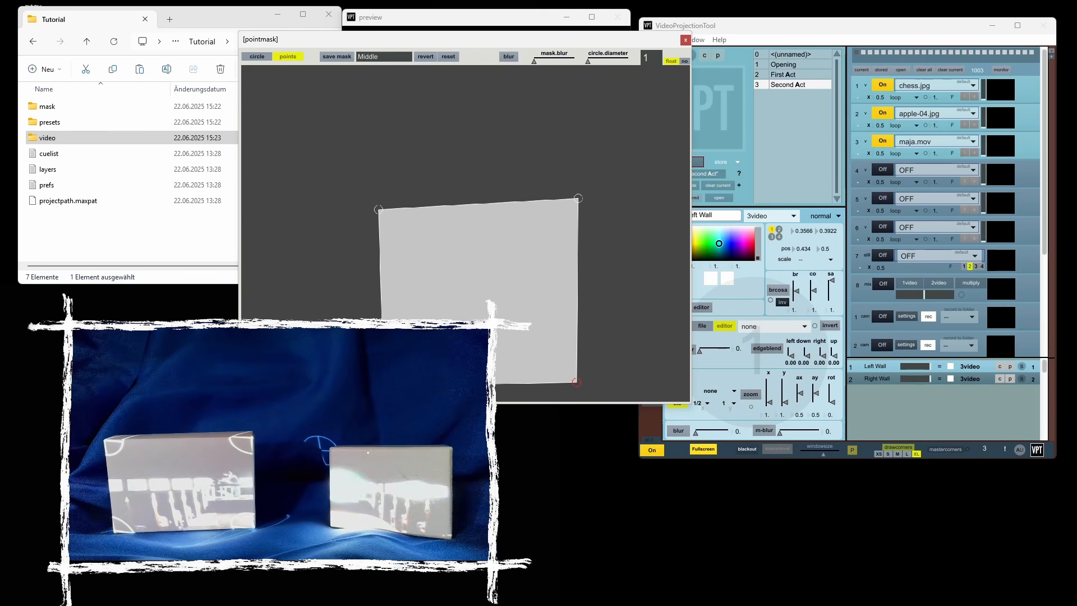
click(337, 56)
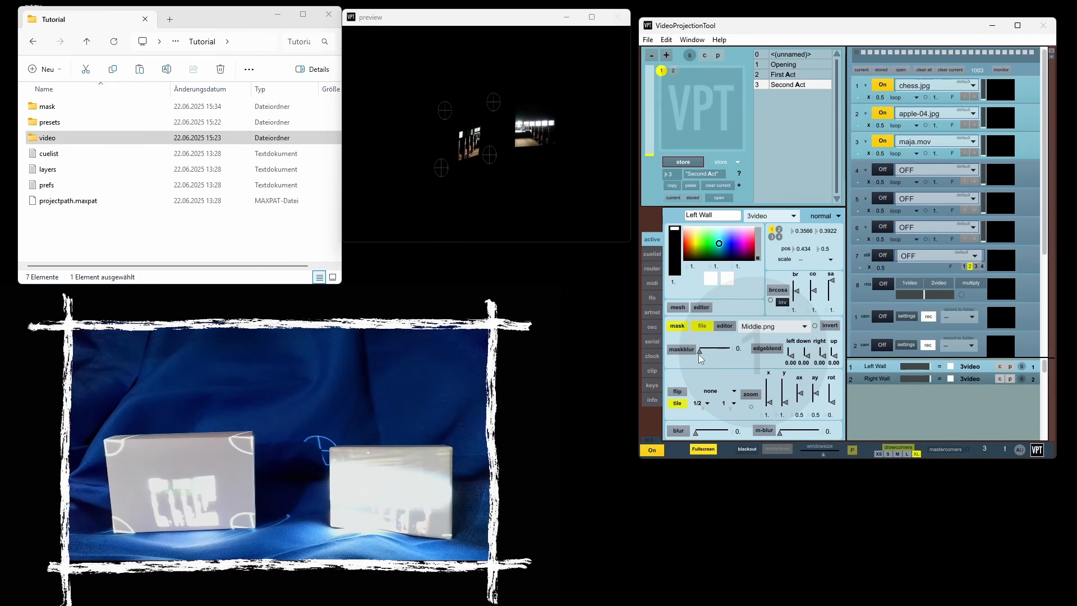
Step: Set the Left Wall mask blur to 7.87 and compare the layer with the Middle.png mask off and on, leaving mask and blur enabled
drag(699, 352, 723, 350)
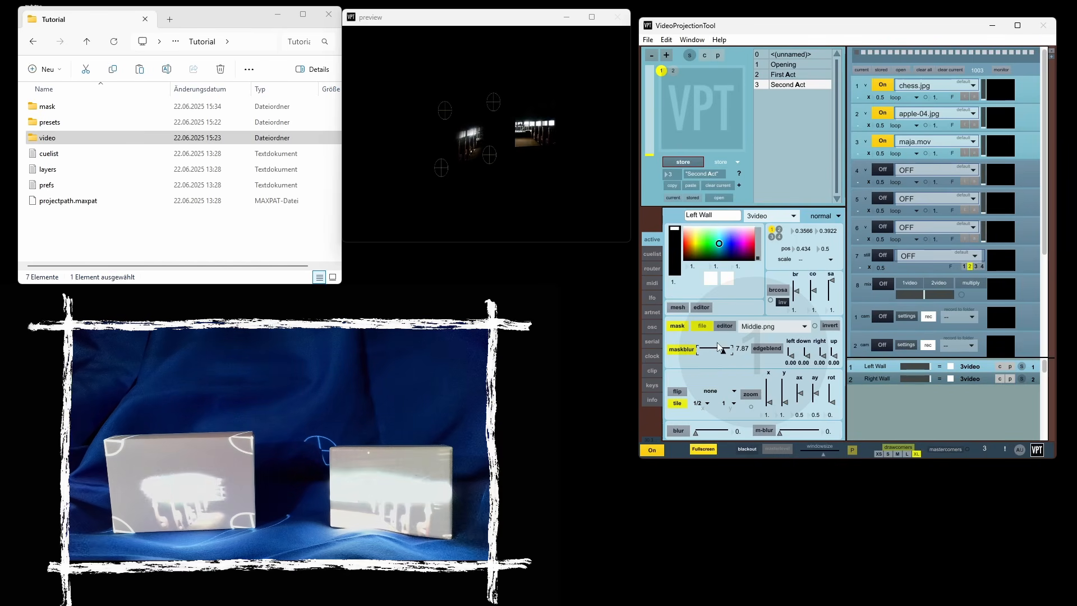
click(677, 326)
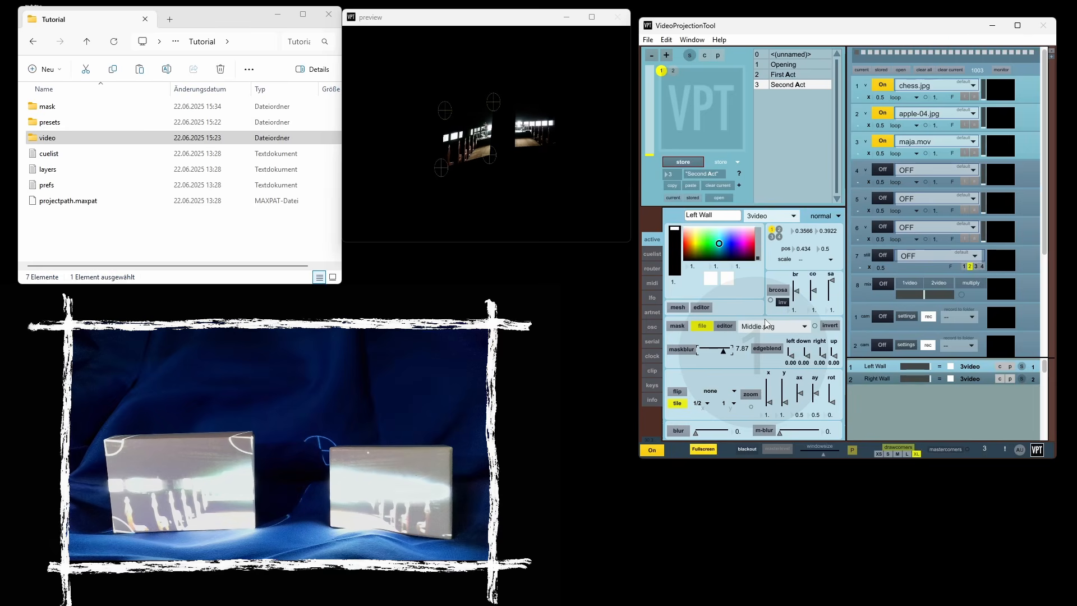
click(682, 327)
click(690, 348)
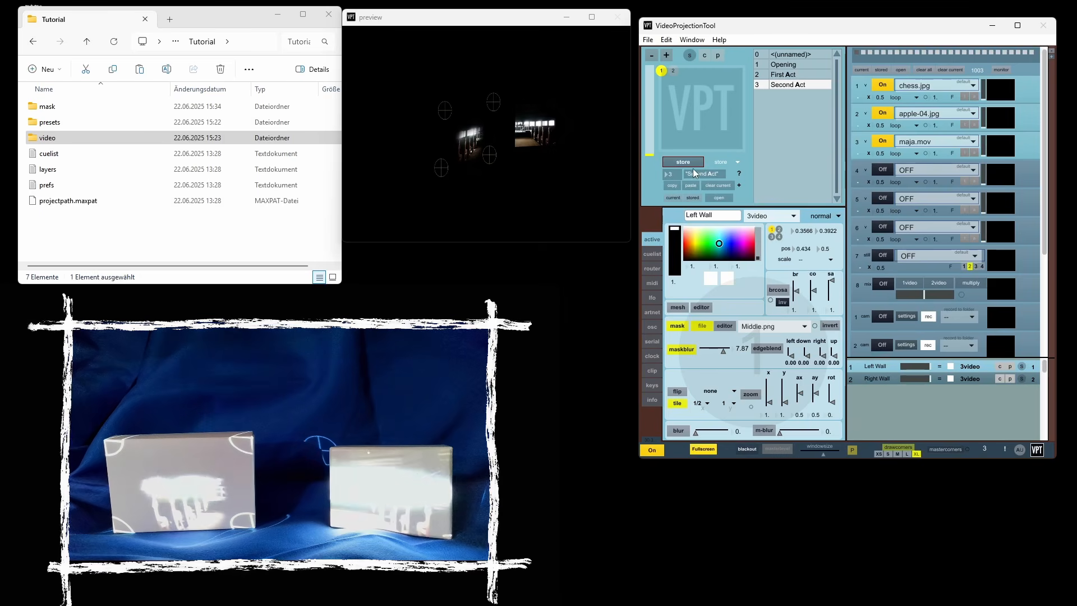
Step: Store the masked setup as preset 4 with the name "Second Act:2"
click(676, 176)
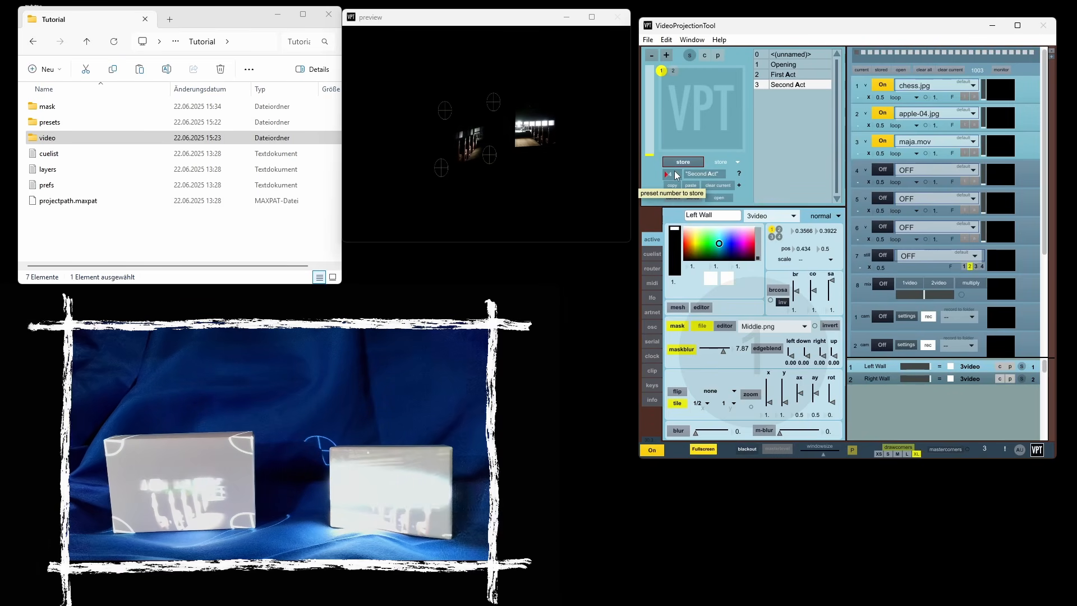
text(4)
key(Return)
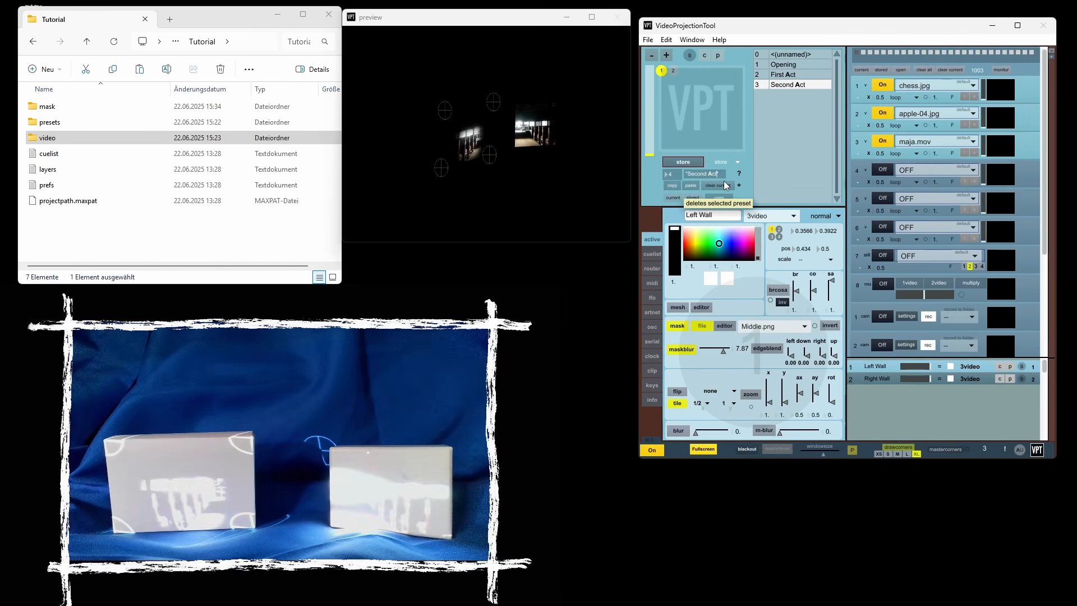
text(:)
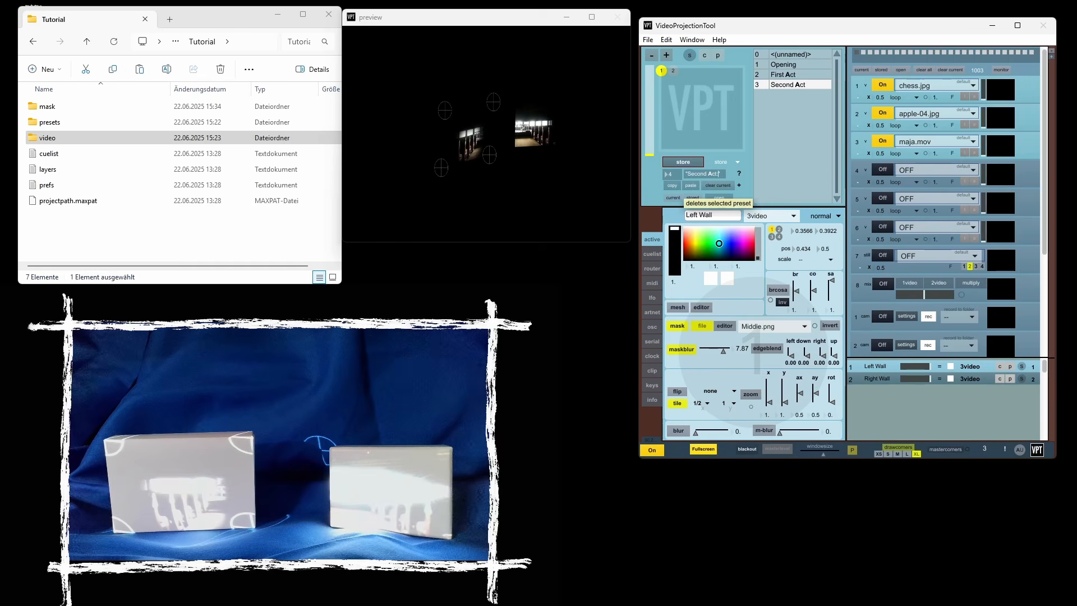
text(2)
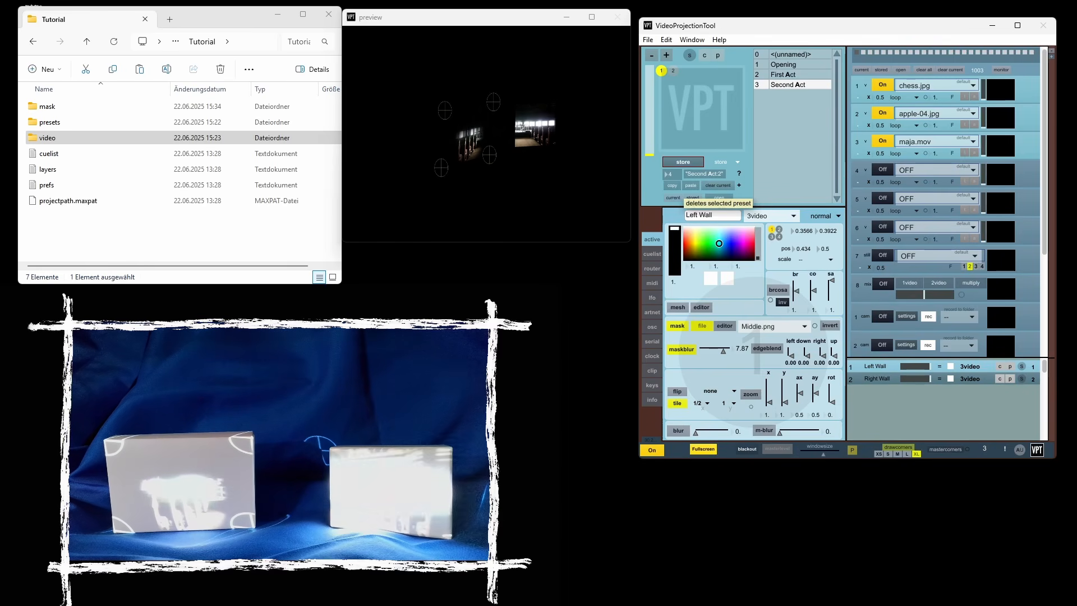
click(683, 163)
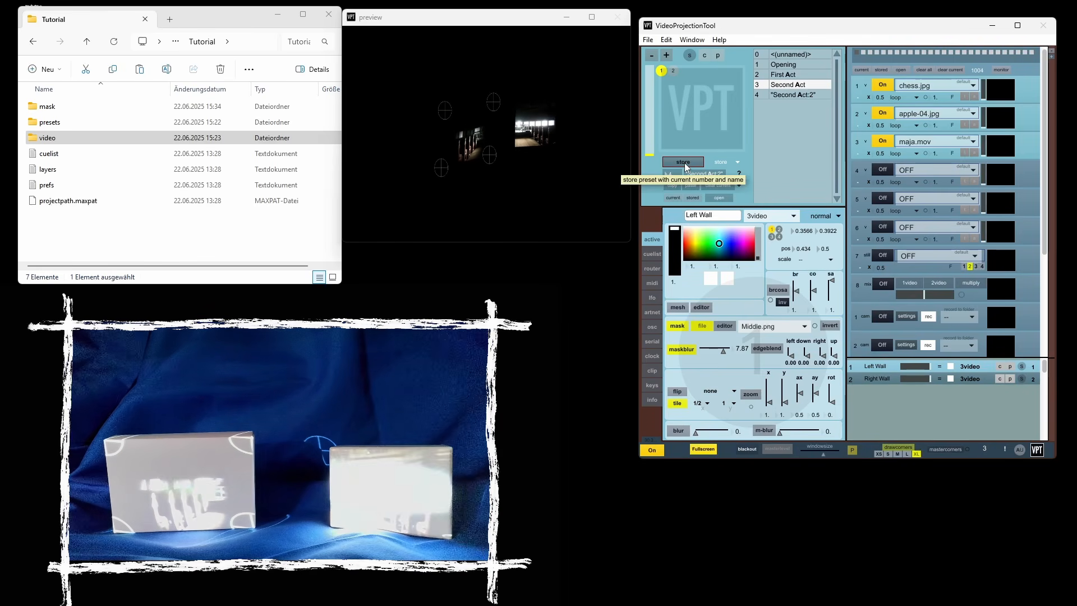
Step: Recall the four stored presets down to Opening, step forward through them to Second Act:2, and return to Opening
click(814, 94)
click(814, 88)
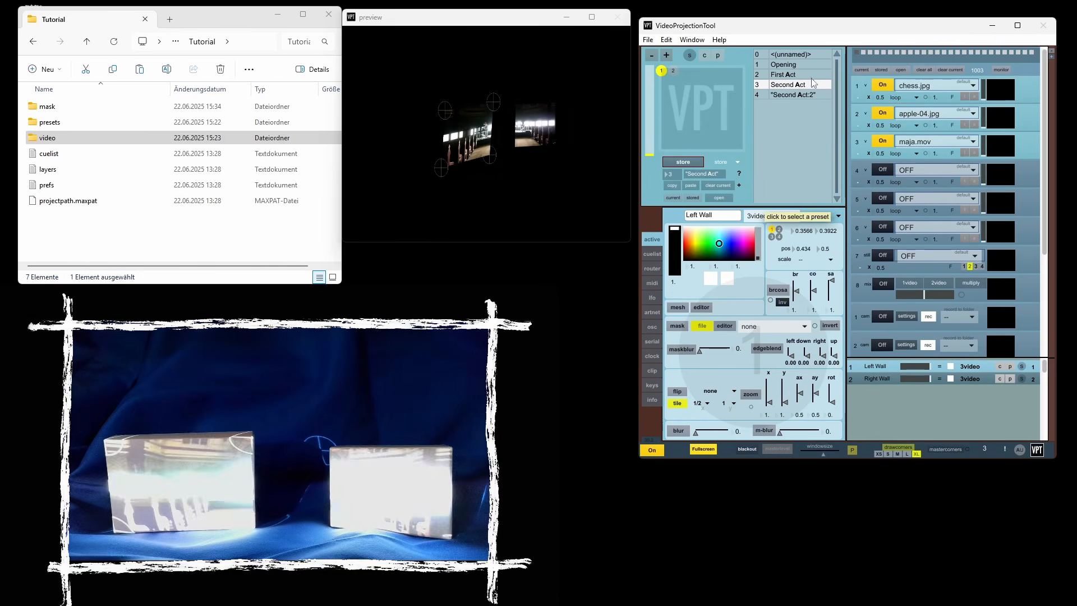
click(810, 72)
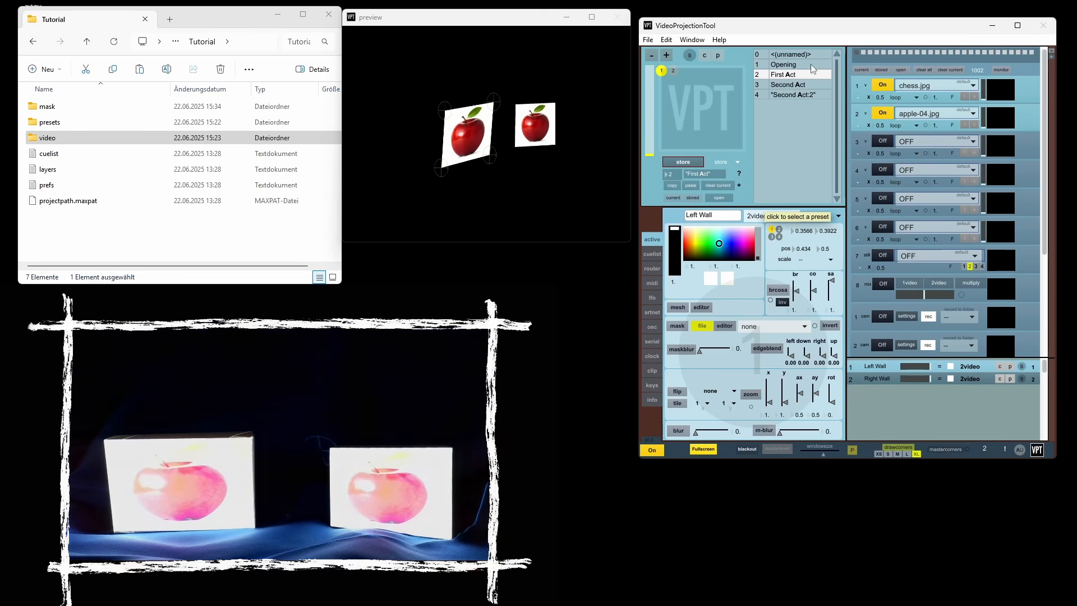
click(810, 63)
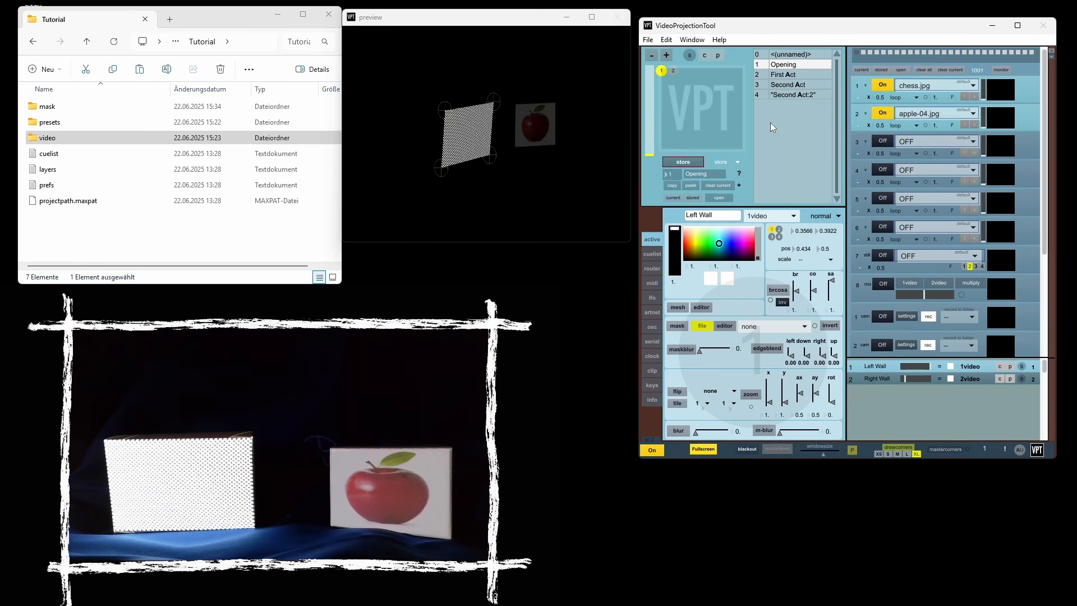
click(806, 74)
click(813, 85)
click(815, 93)
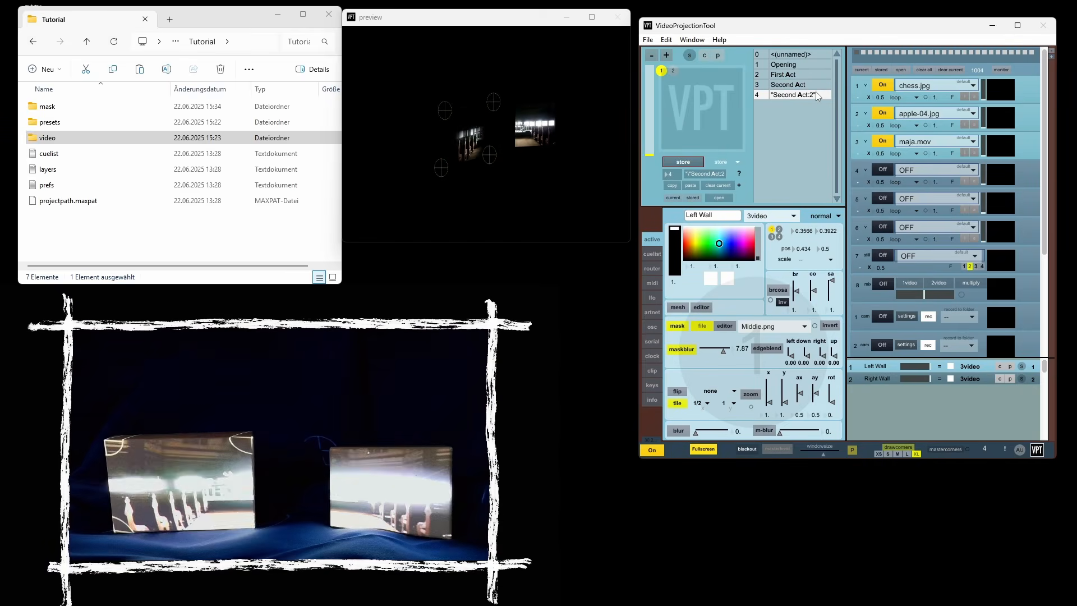
click(813, 64)
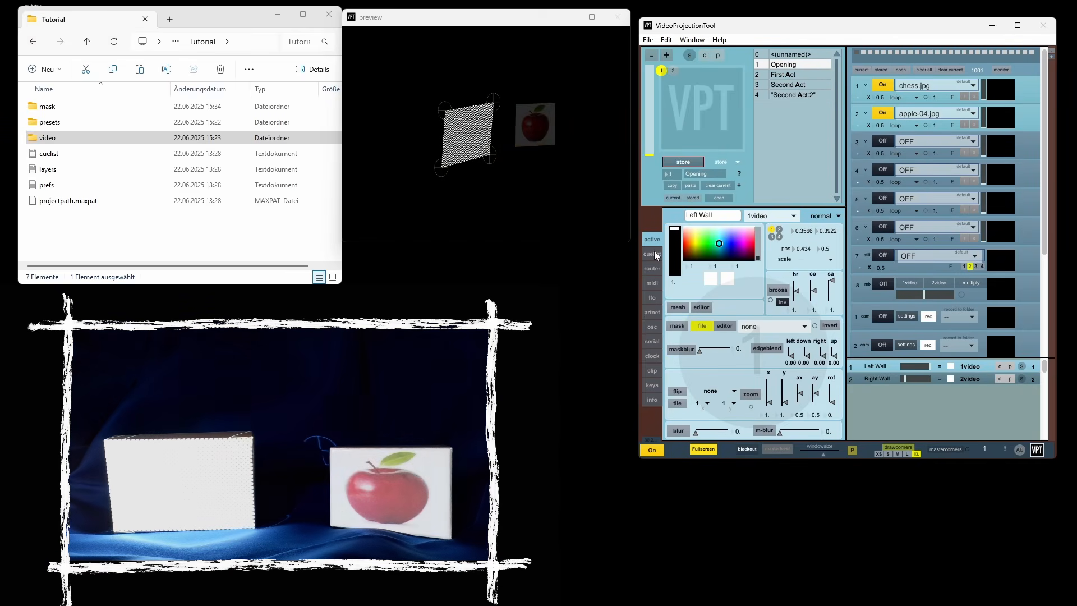
Step: Open the cuelist and remove the trailing plus from the first cue so it reads F 1 2 3
click(654, 253)
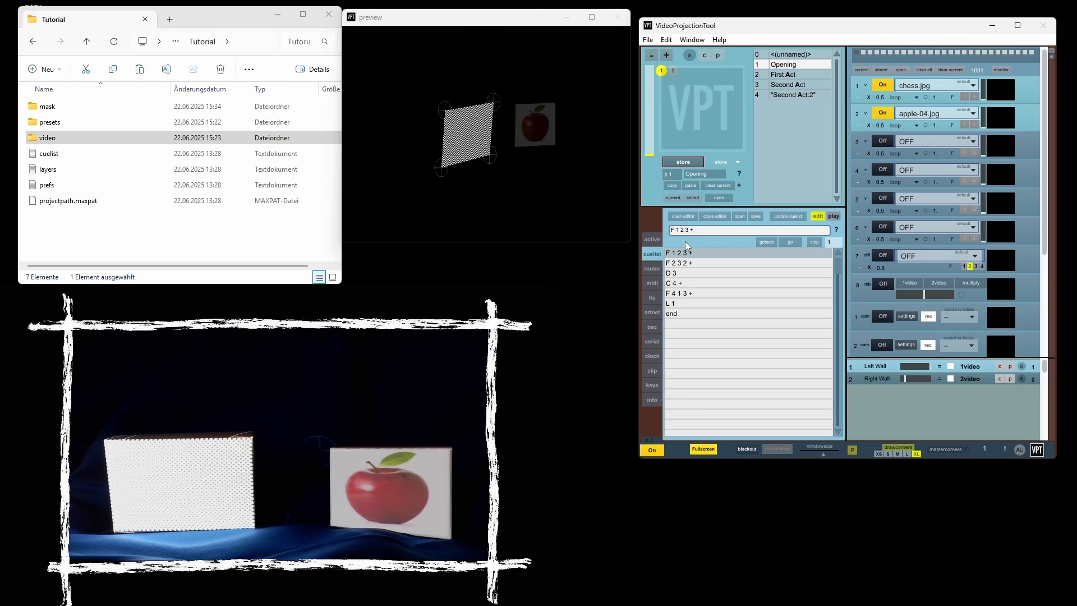
click(696, 231)
key(BackSpace)
drag(691, 230, 658, 224)
key(Return)
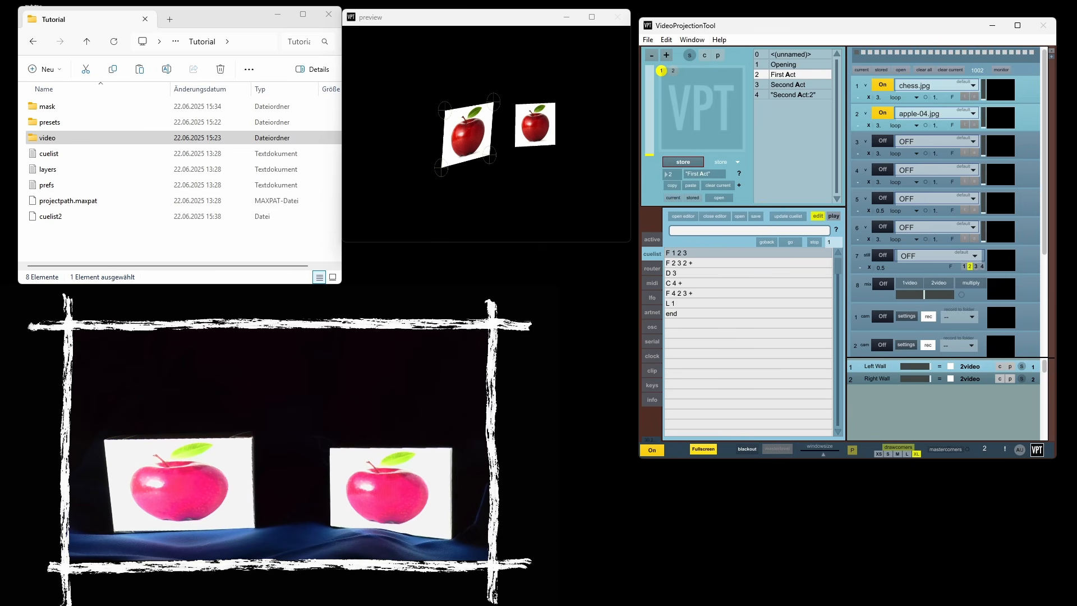
Step: Turn off the drawn layer corners, recall Second Act:2 and Second Act, and return to the active layer's settings
click(893, 446)
click(776, 97)
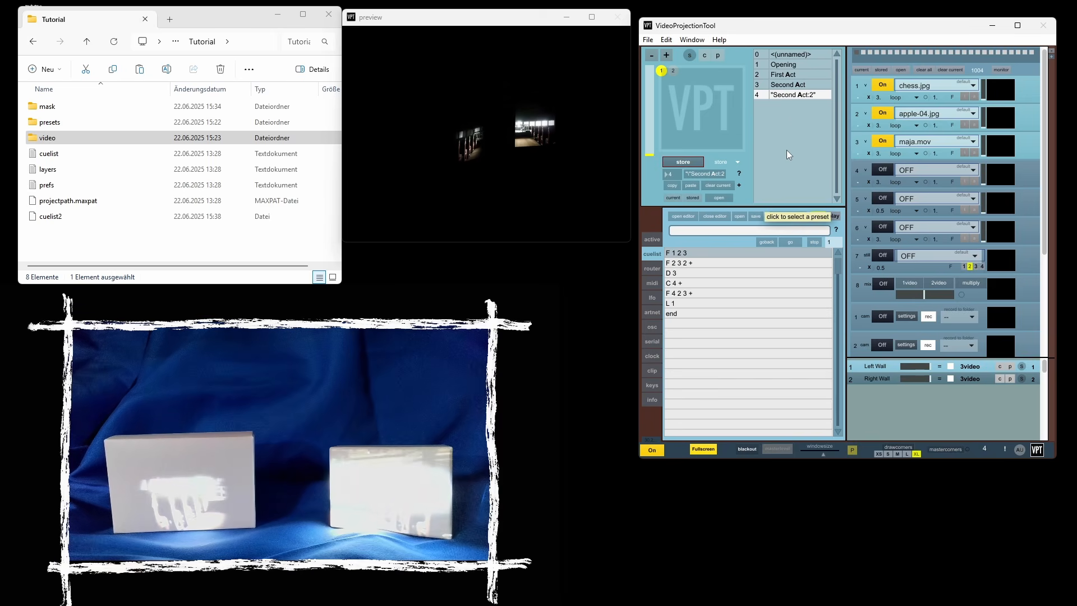
key(Up)
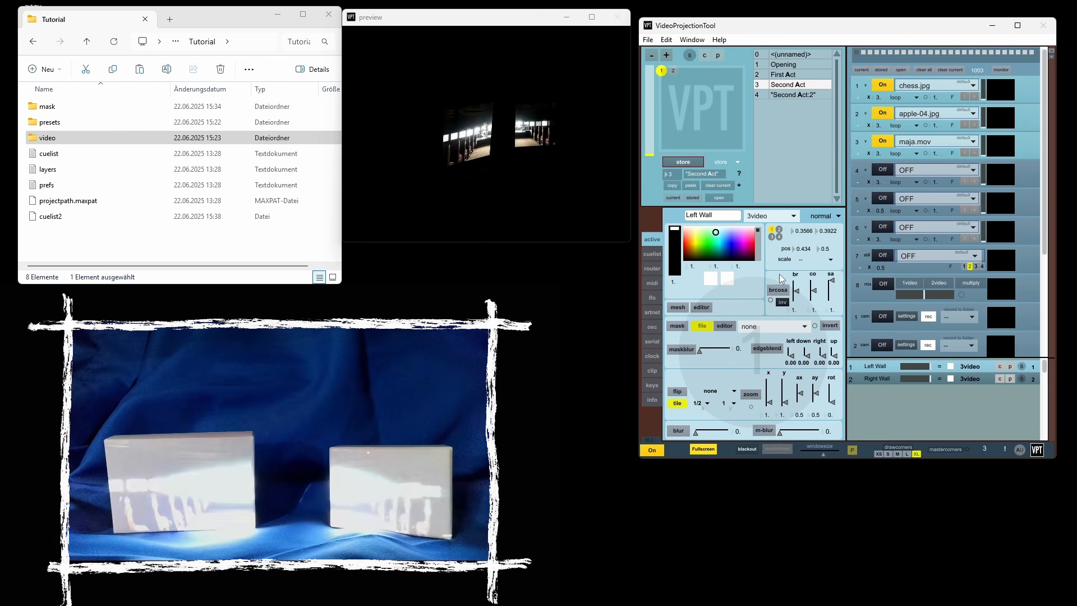
click(650, 329)
click(656, 238)
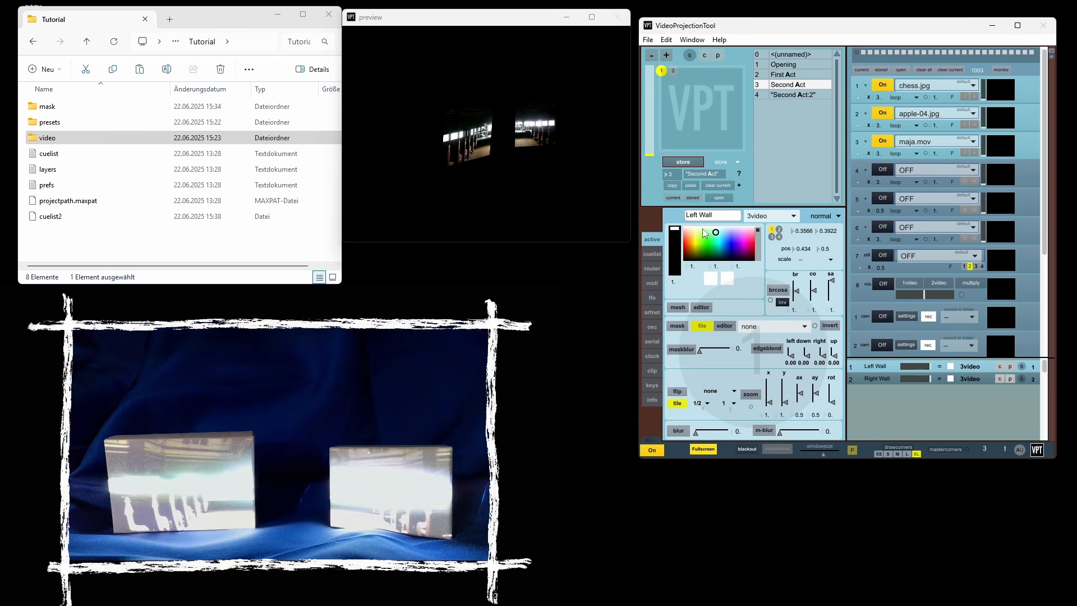